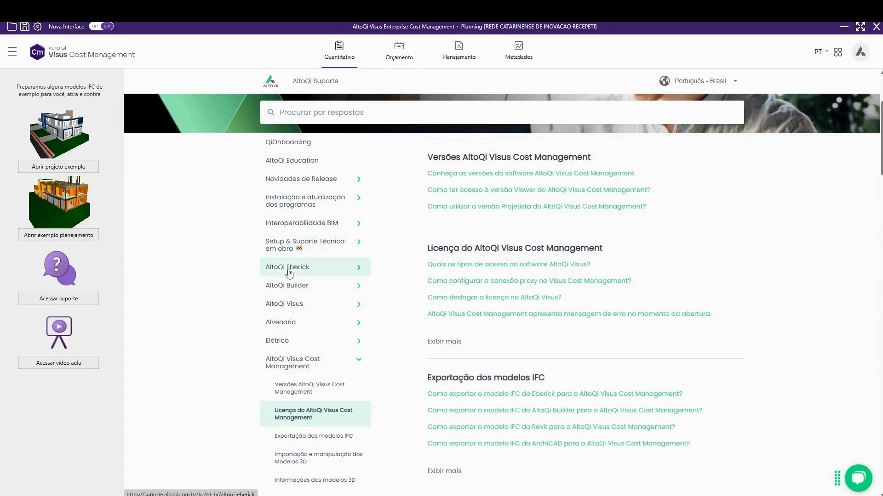
scroll(298, 238, down, 2)
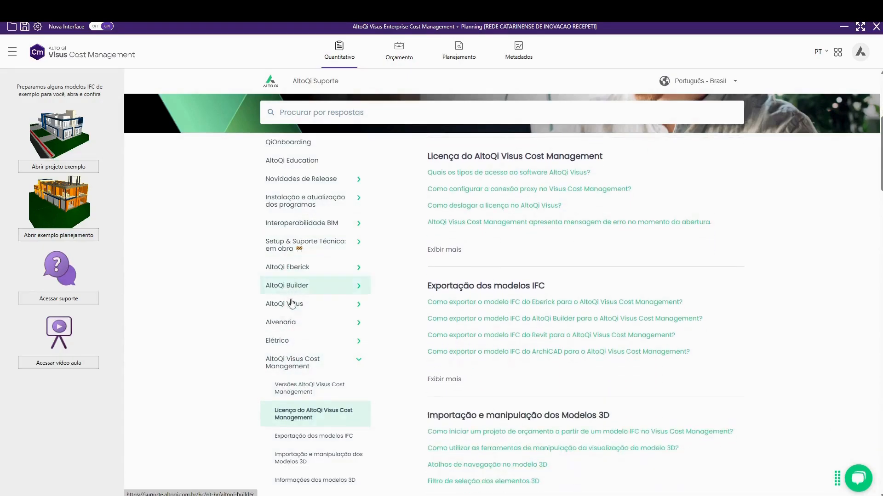
click(283, 113)
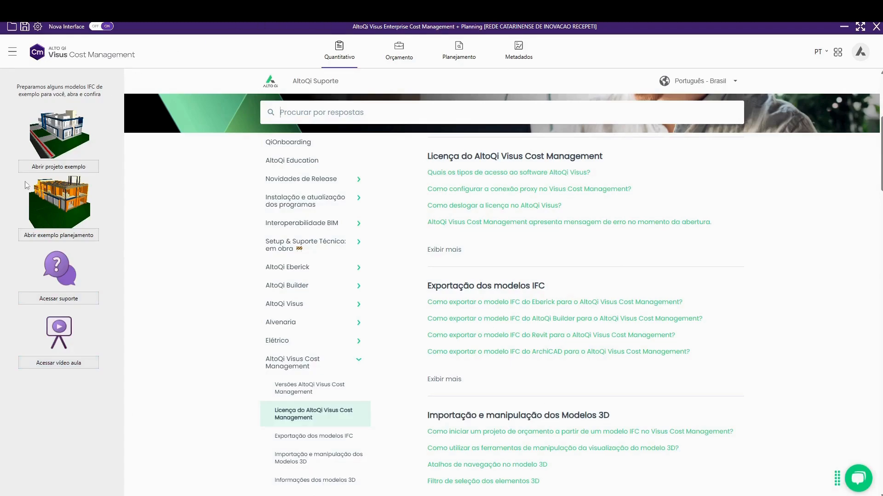
Step: Create a new project from the IFC file PCBM72-MDIC-GRAARC-ZZ-IF-ARQ-04.ifc in the Downloads folder
click(12, 53)
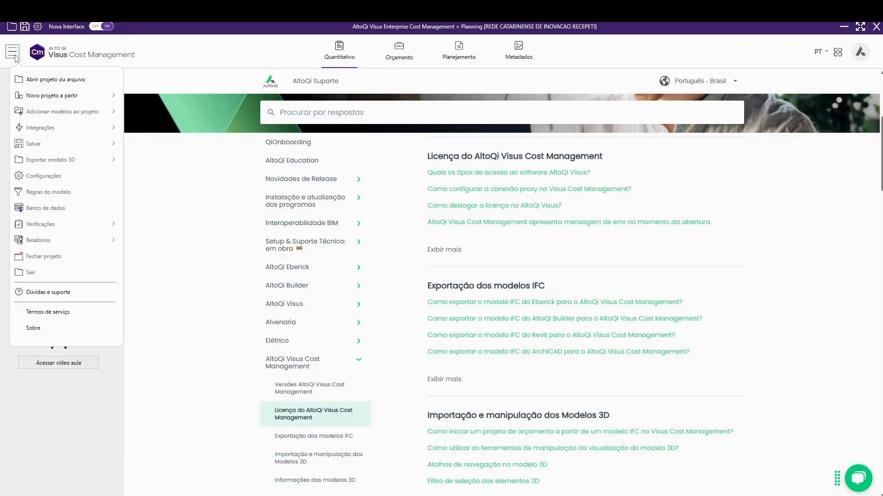
click(91, 97)
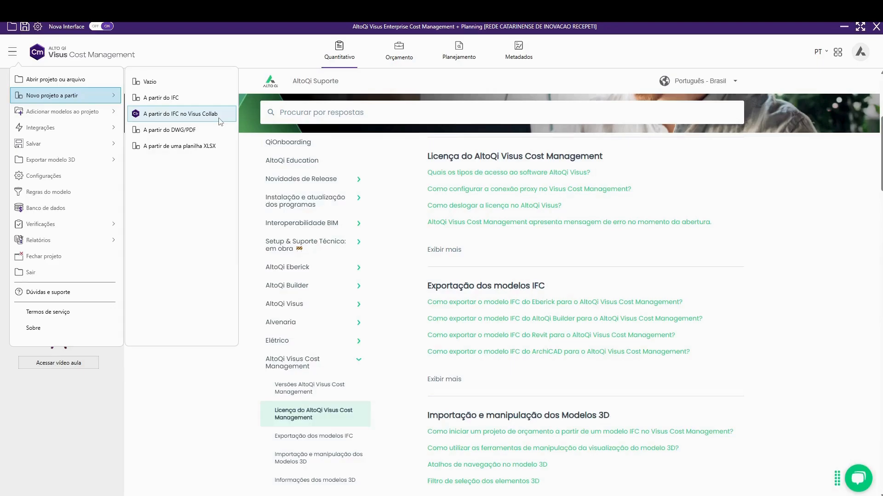
click(191, 97)
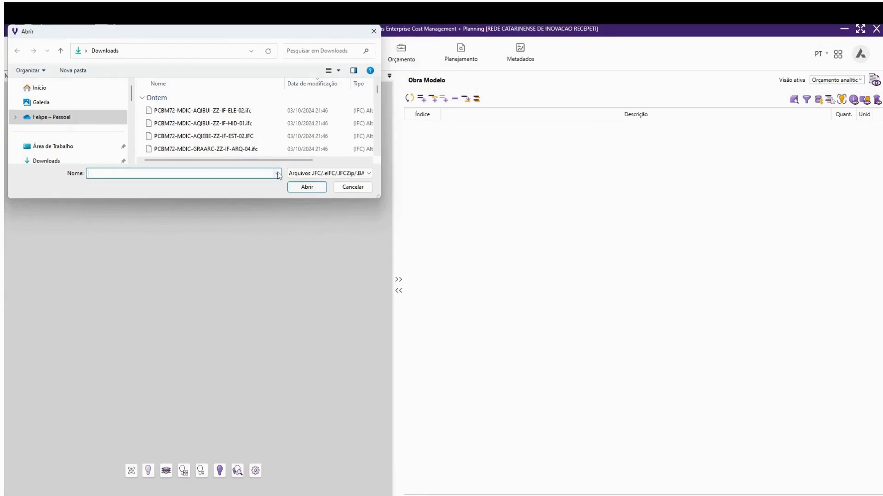
click(258, 150)
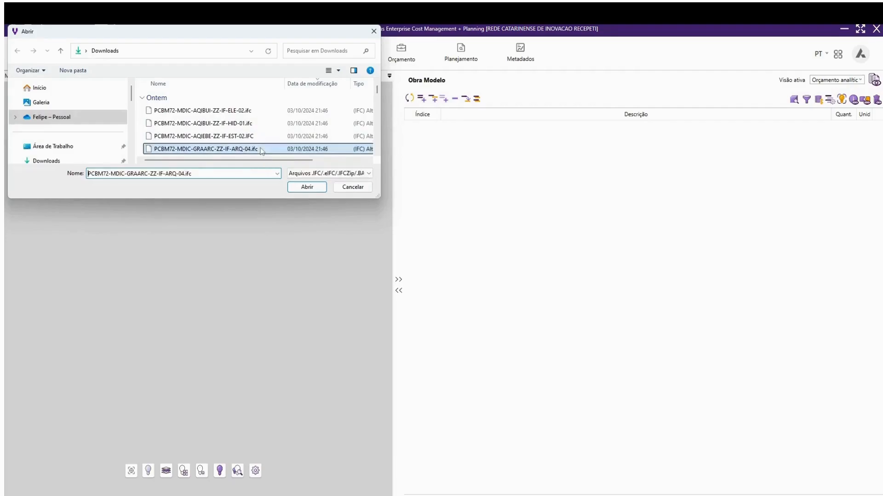
click(308, 188)
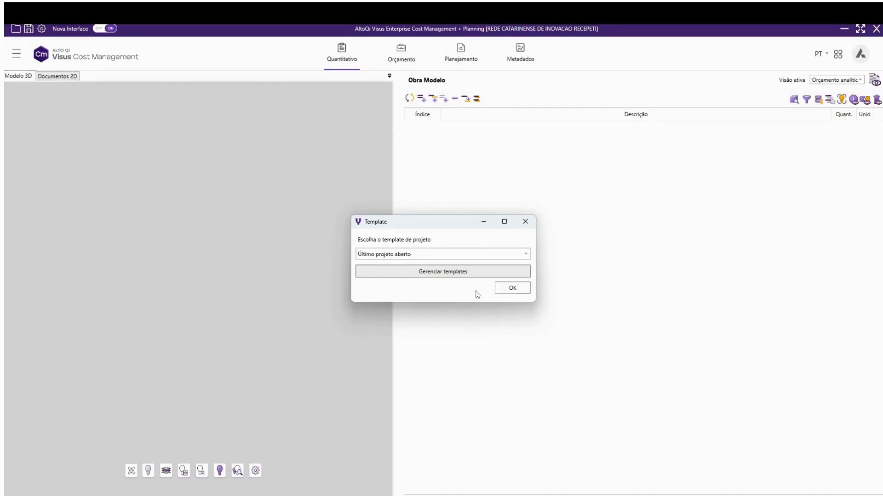
Step: Use "Último projeto aberto" as the template for the new project and confirm it
click(470, 256)
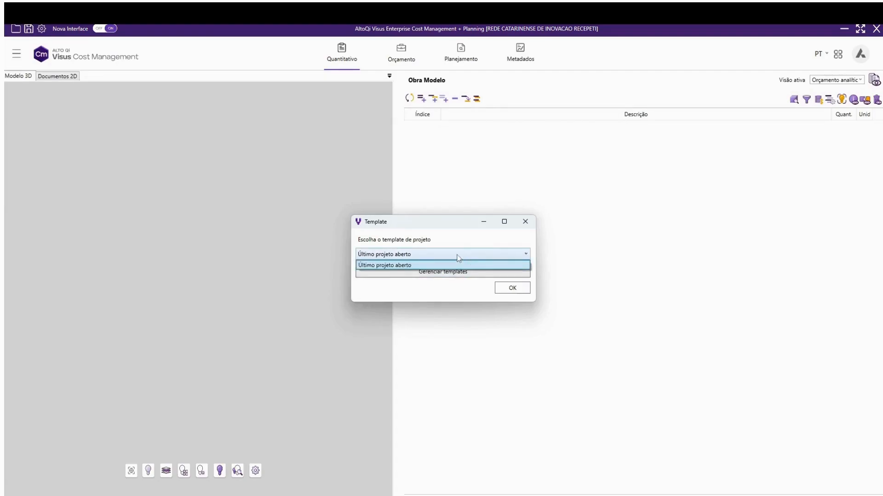
click(458, 256)
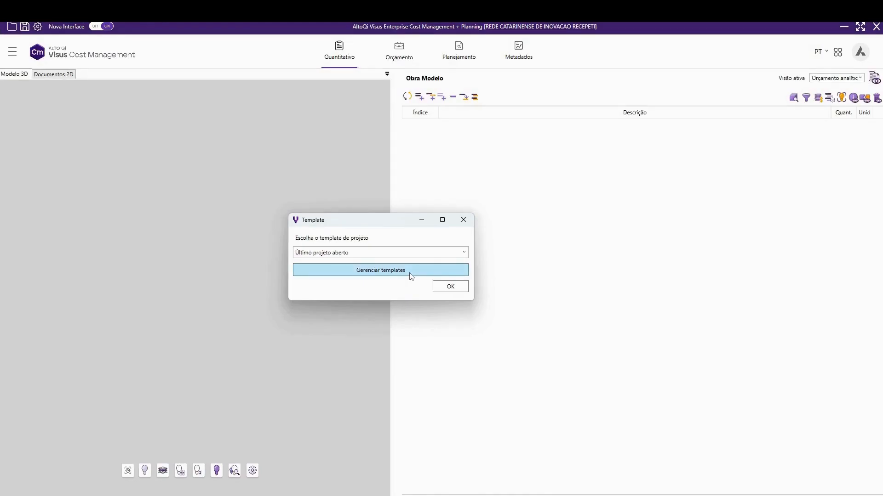
click(411, 274)
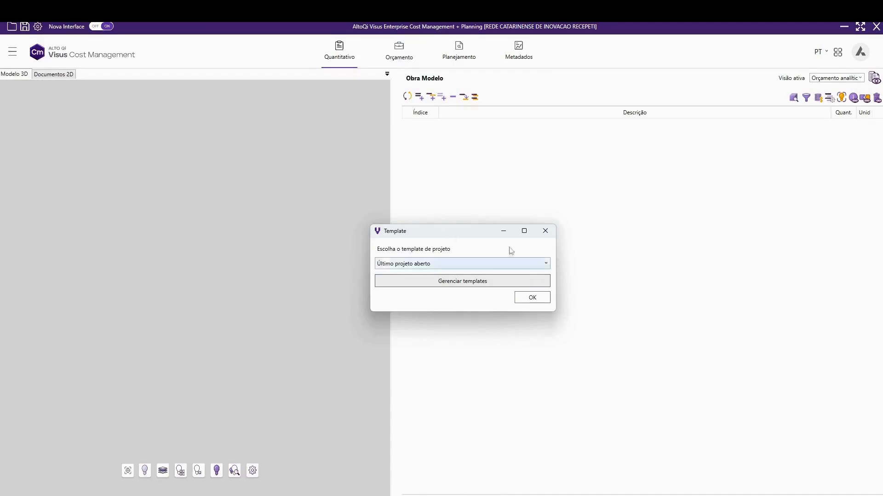
click(532, 298)
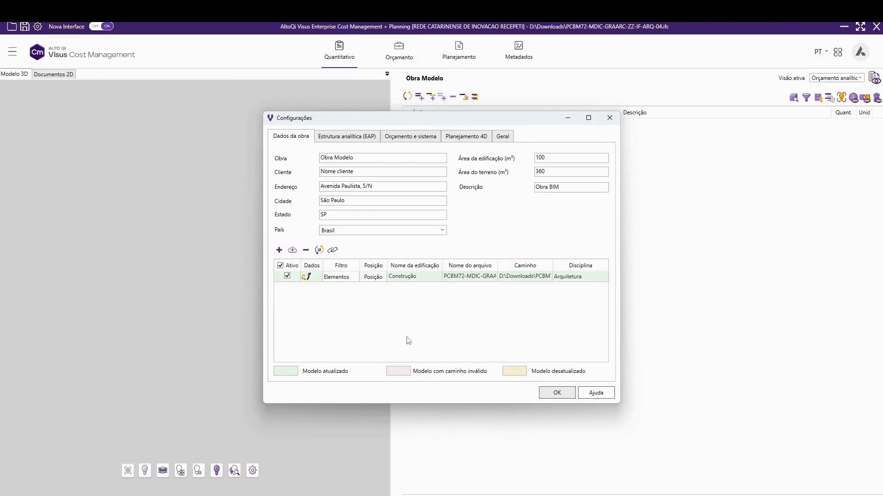
mouse_move(309, 282)
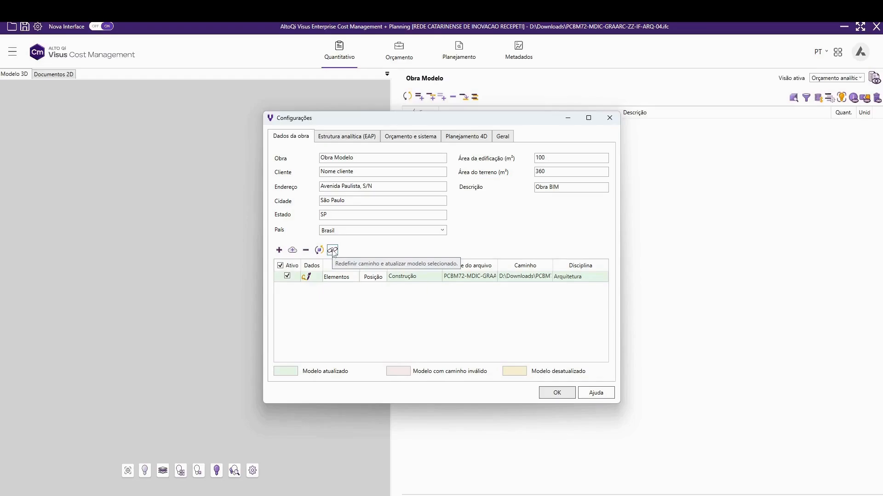
click(334, 278)
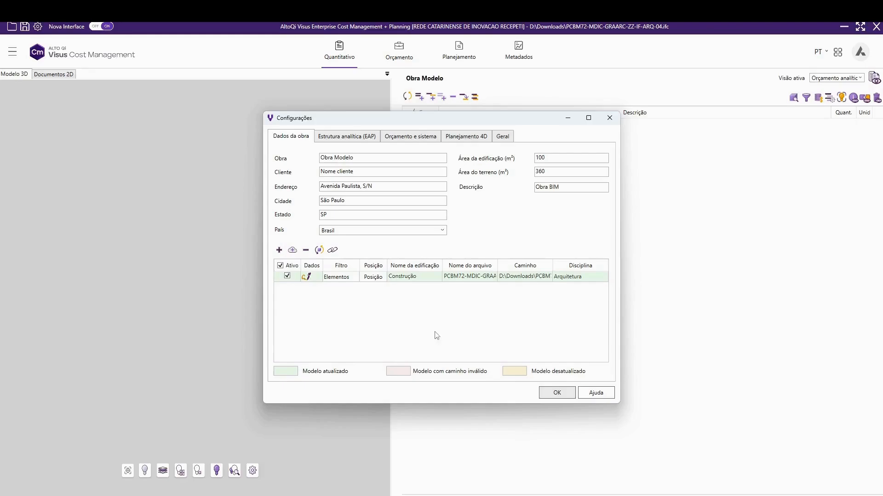
Step: Add the IFC files PCBM72-MDIC-AQIBUI-ZZ-IF-ELE-02.ifc, PCBM72-MDIC-AQIBUI-ZZ-IF-HID-01.ifc and PCBM72-MDIC-AQIEBE-ZZ-IF-EST-02.IFC to the project's model list
click(279, 251)
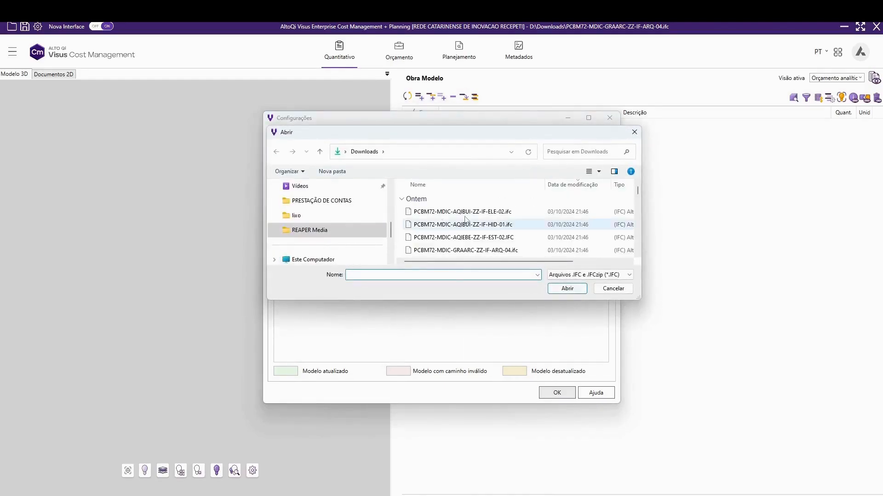
click(524, 212)
click(567, 288)
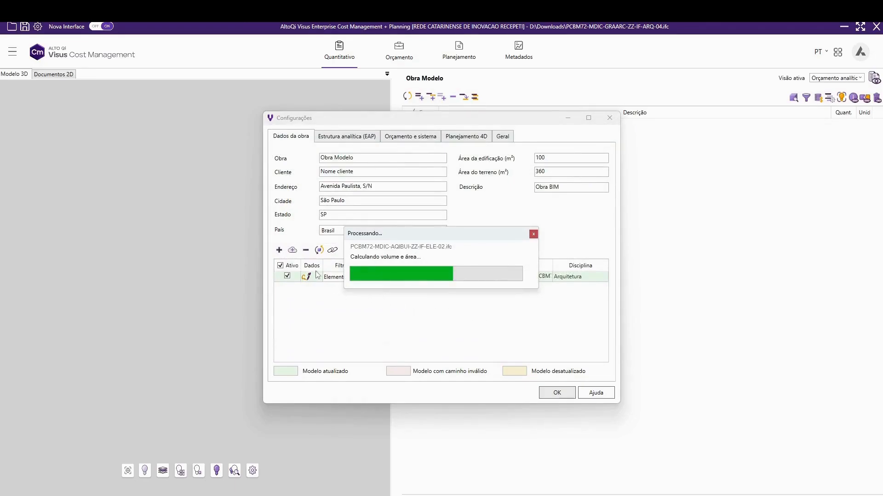
click(279, 251)
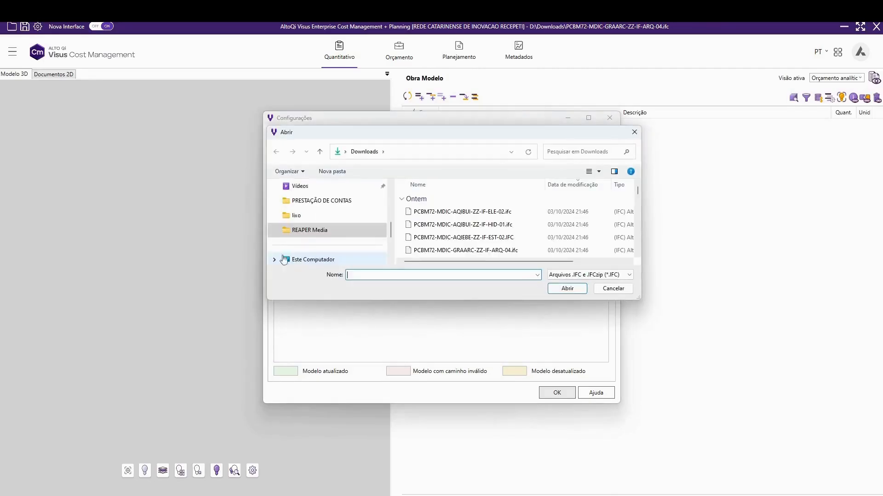
click(452, 226)
click(567, 288)
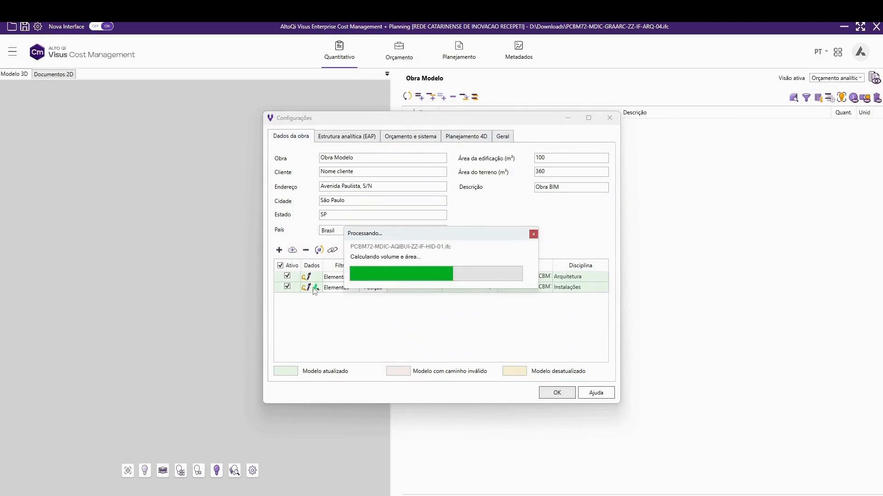
click(279, 250)
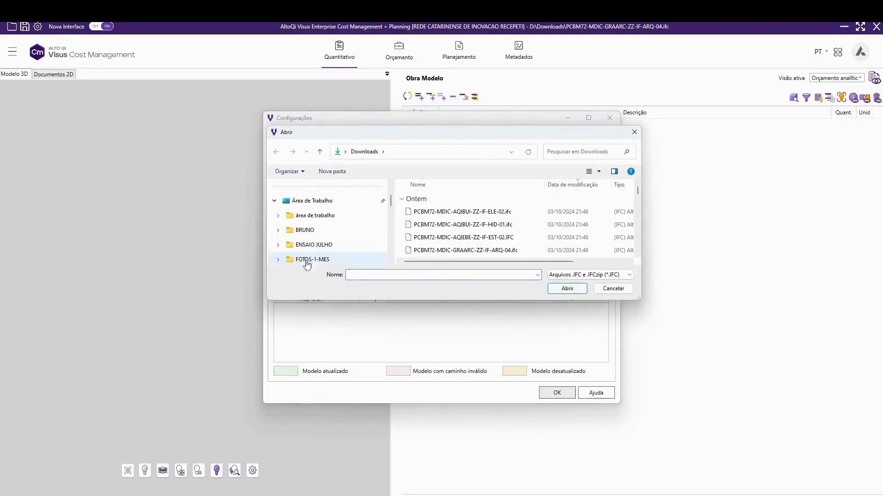
click(464, 238)
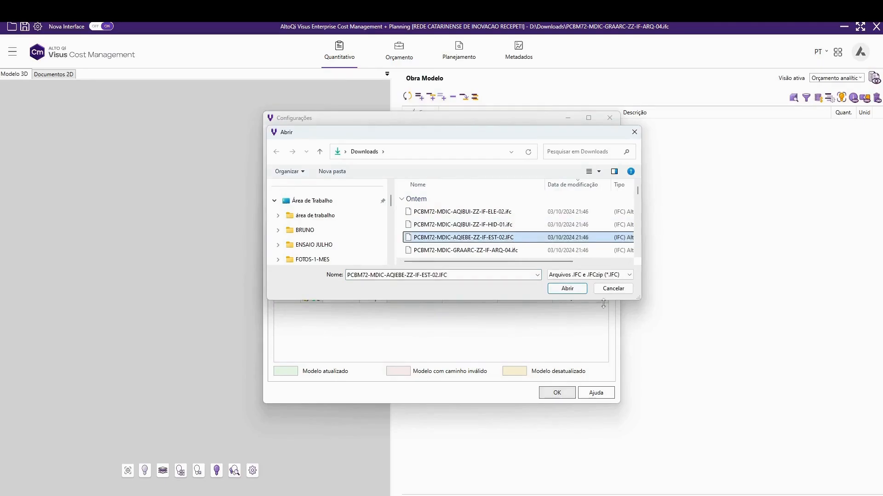
click(574, 290)
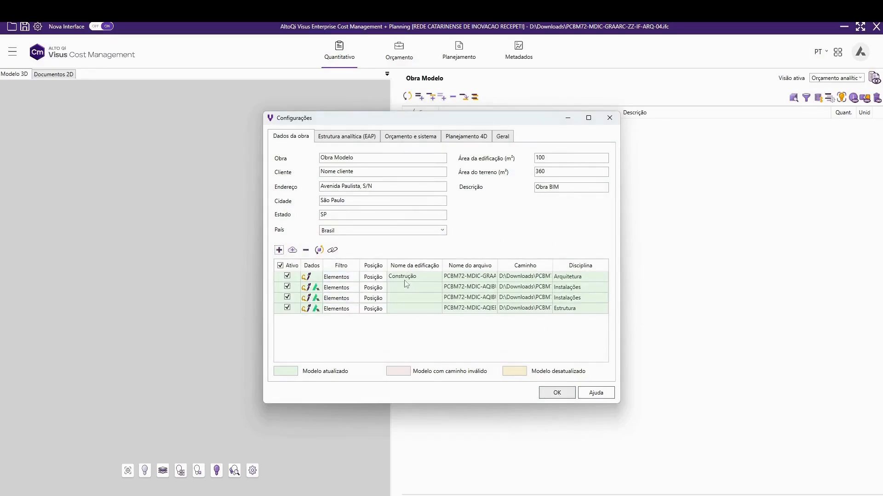
Step: Deactivate the architecture model and the first installations model in the model list, and reactivate both
click(340, 299)
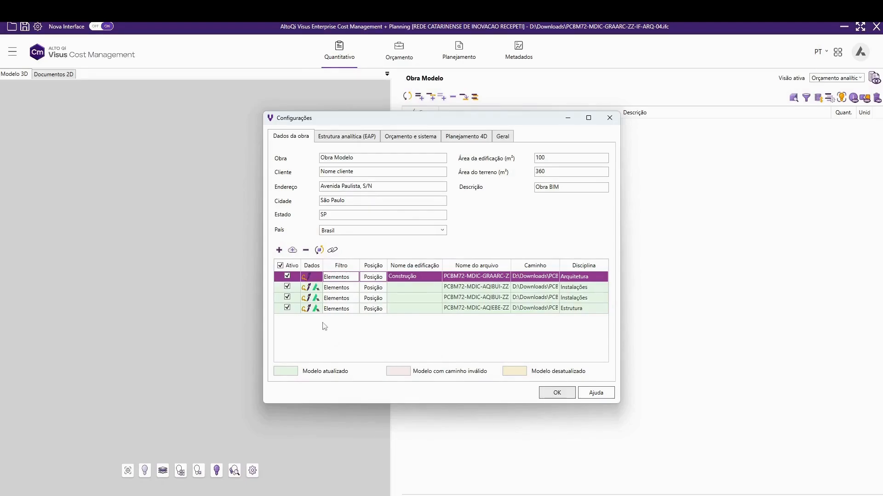
click(287, 277)
click(288, 287)
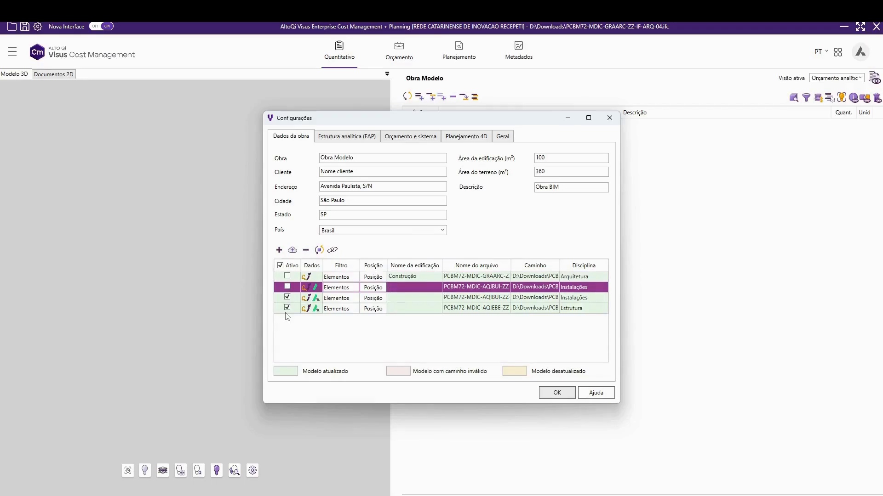
click(289, 279)
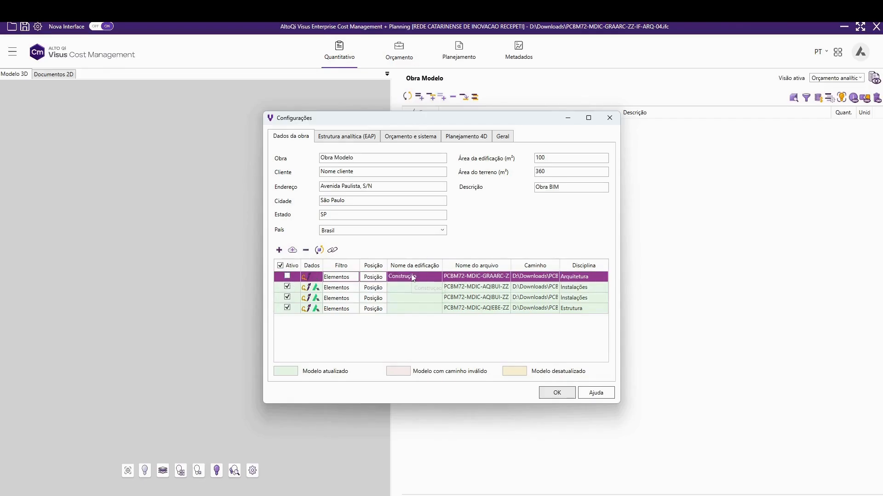
click(287, 276)
Step: In the first installations model's element filter, exclude the Conexão, Controlador de fluxo and Edificação entities and re-enable them
click(337, 309)
click(342, 288)
click(341, 290)
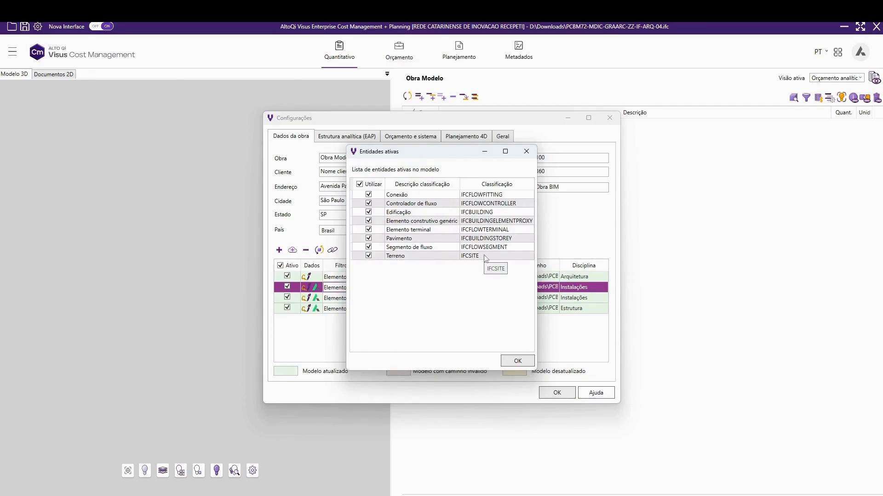
click(369, 197)
click(368, 204)
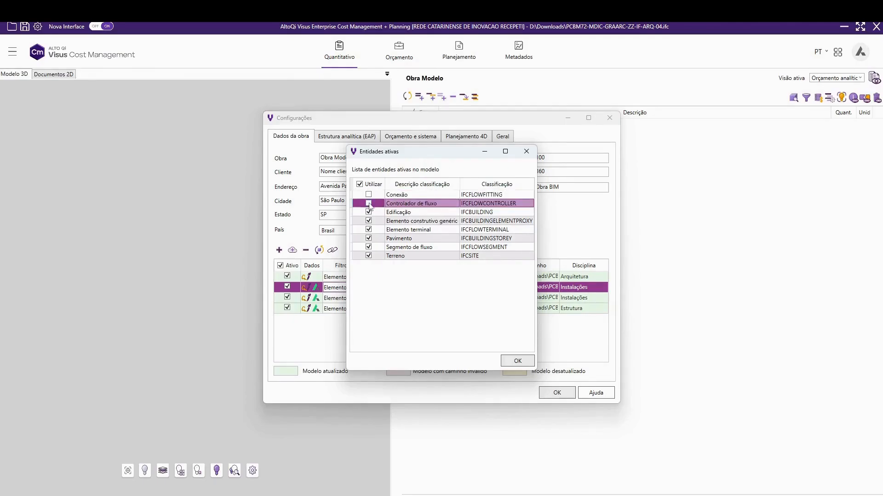
click(369, 212)
click(369, 212)
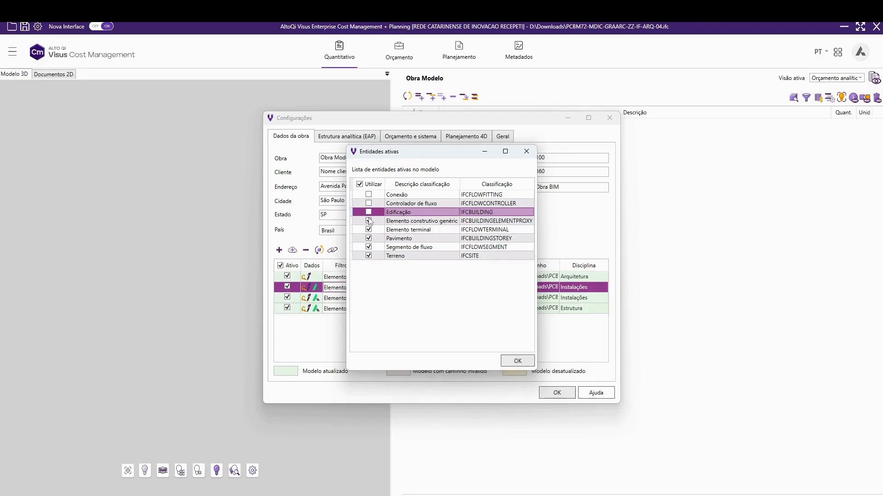
click(369, 221)
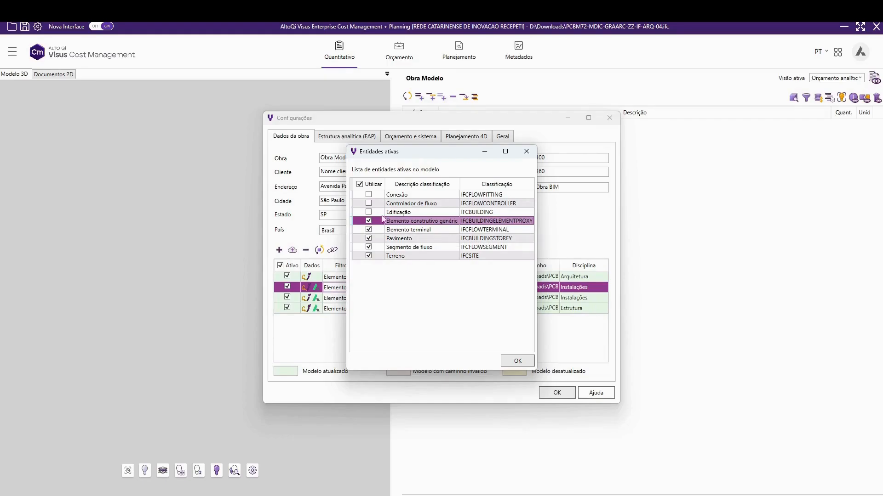
click(369, 215)
click(368, 212)
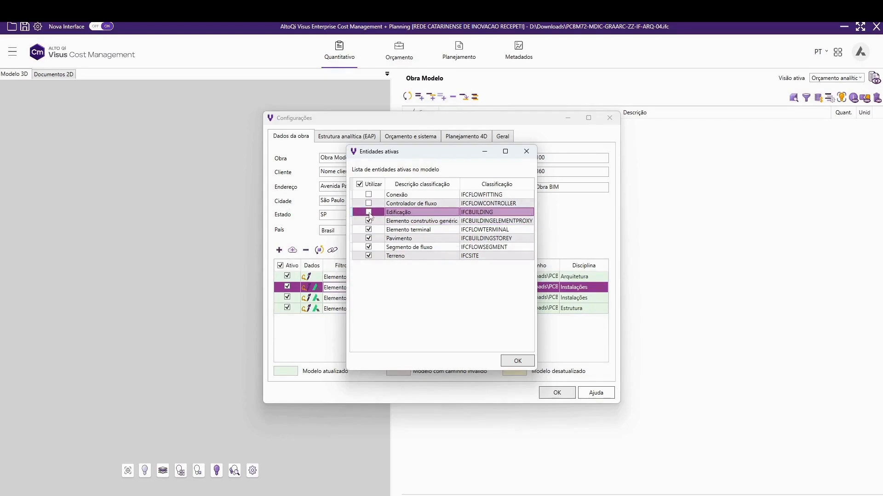
click(368, 203)
click(368, 195)
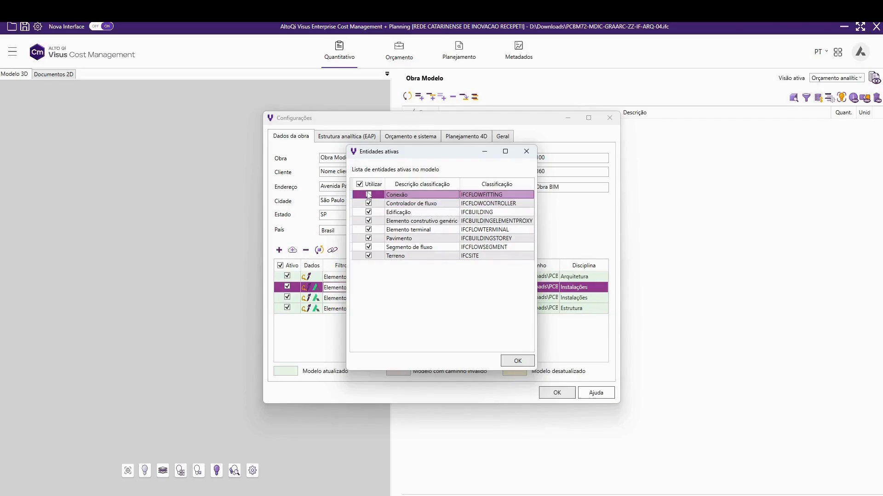
Step: Review the active entities of the second installations model and apply the project configuration to load the models
double_click(340, 299)
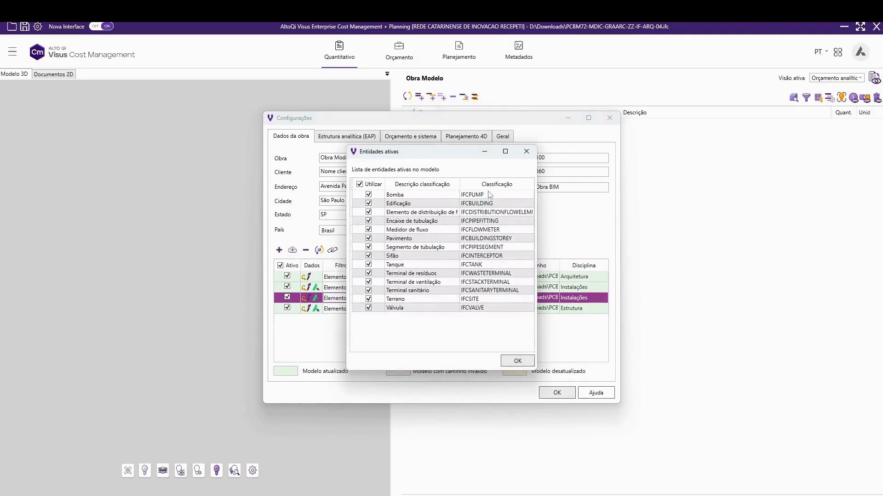
click(518, 362)
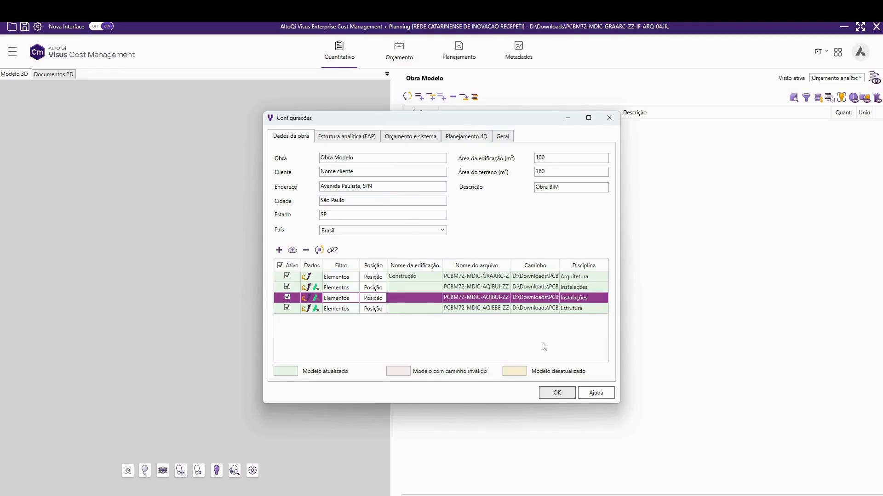
click(557, 393)
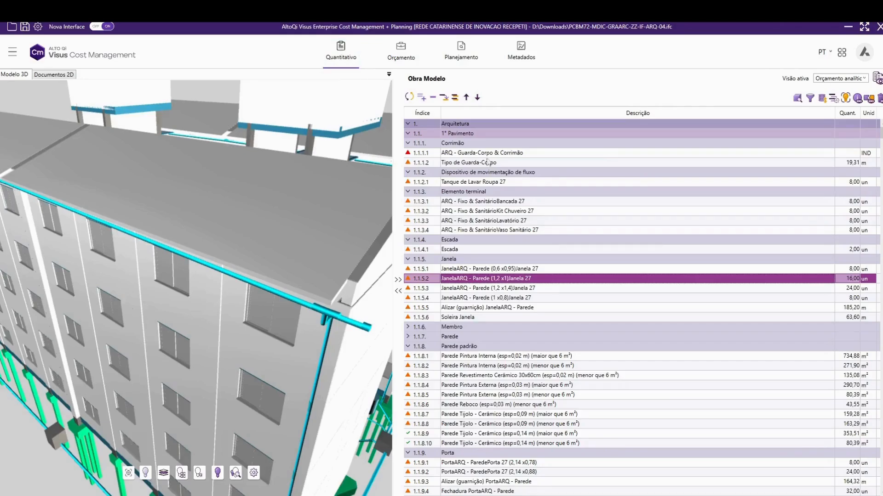
Step: Examine the items and quantities listed for each floor of the architecture discipline in the analytical budget
scroll(657, 300, down, 5)
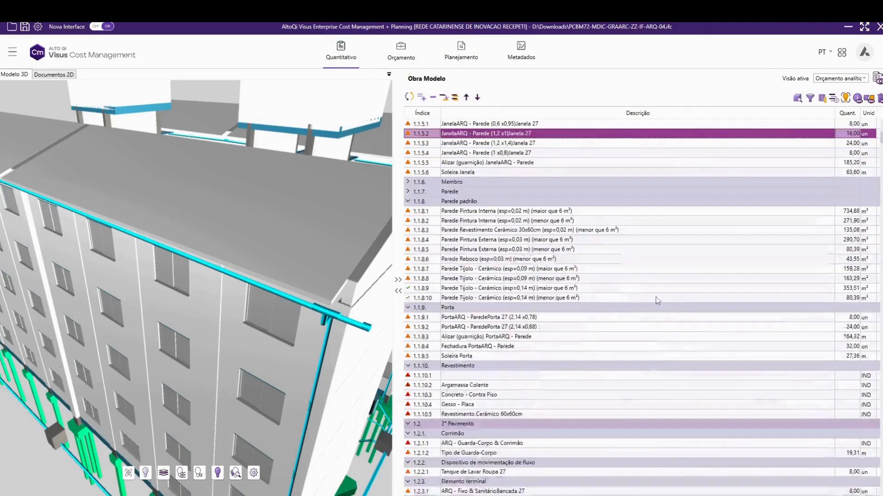
scroll(657, 300, down, 5)
scroll(657, 300, down, 10)
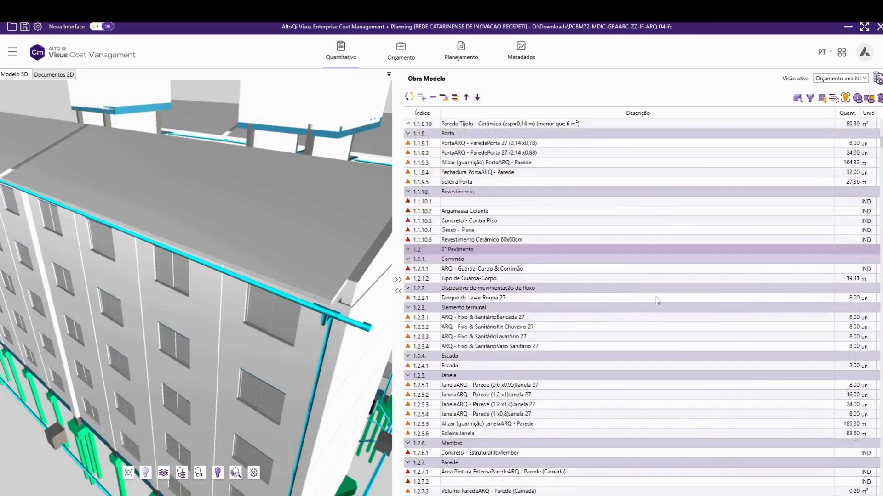
scroll(656, 297, down, 2)
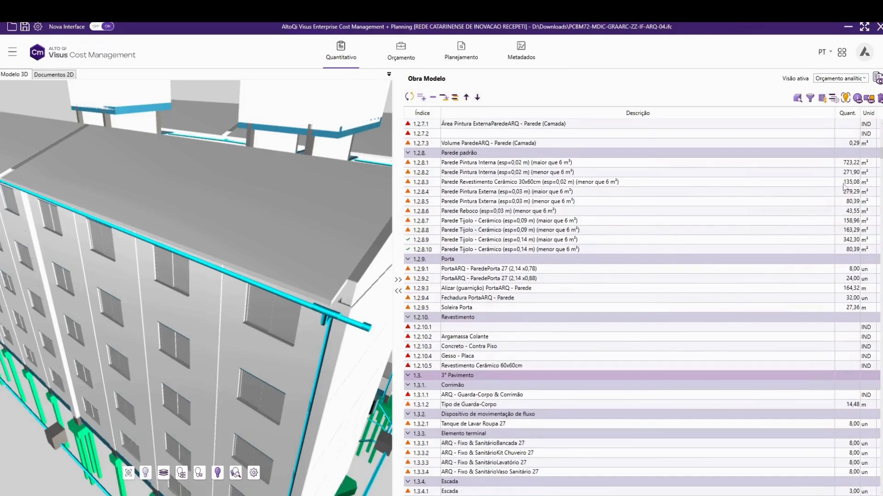
Step: Collapse the Arquitetura and Instalações disciplines in the analytical budget to view the top-level structure, and expand Arquitetura again
scroll(657, 300, up, 20)
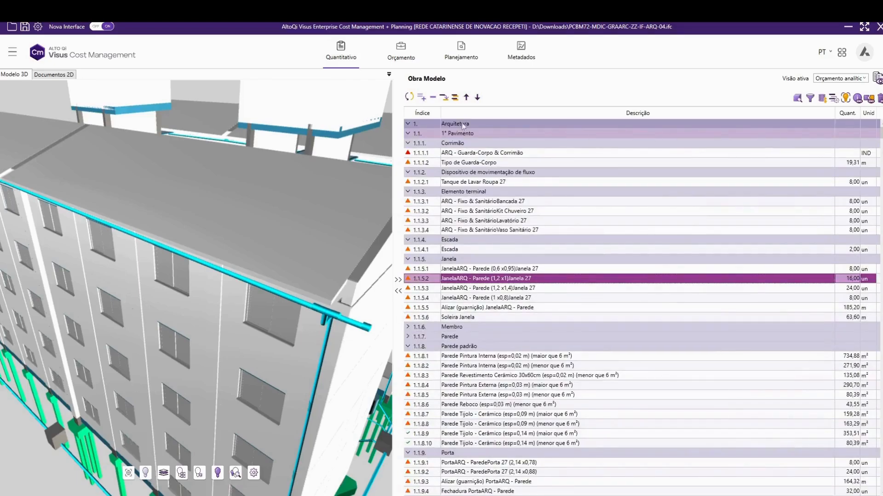
click(407, 124)
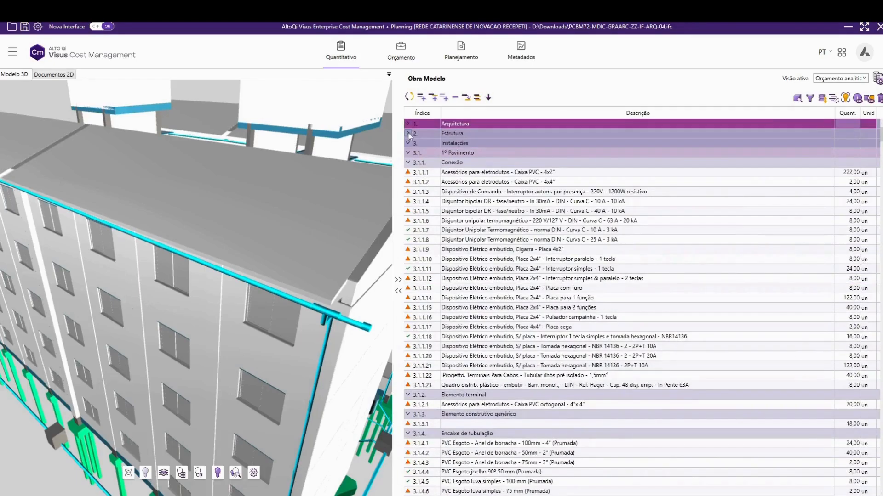
click(407, 143)
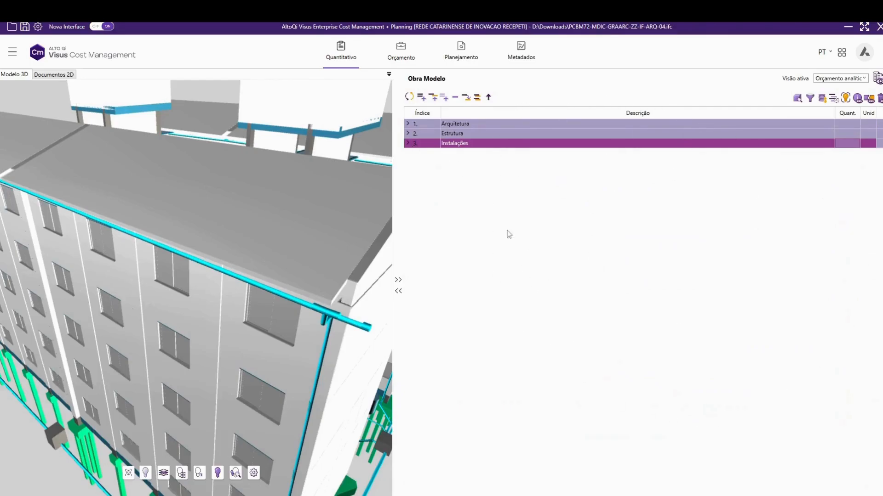
click(407, 143)
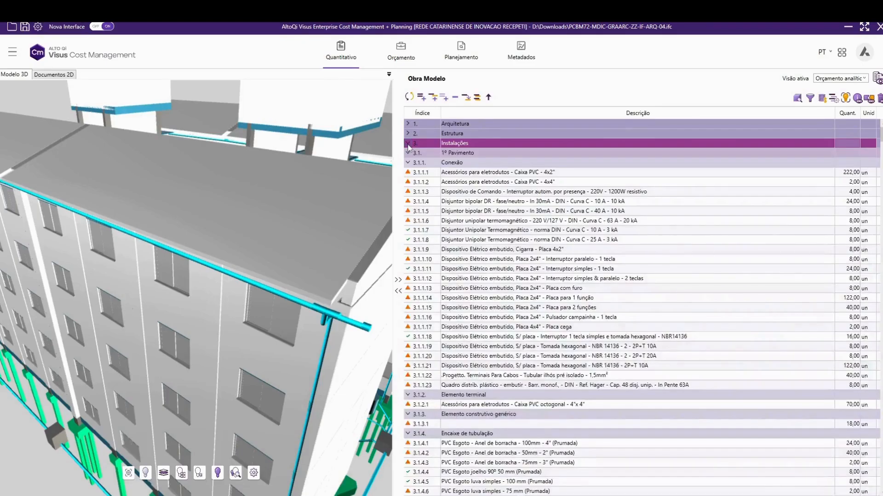
click(407, 133)
click(408, 124)
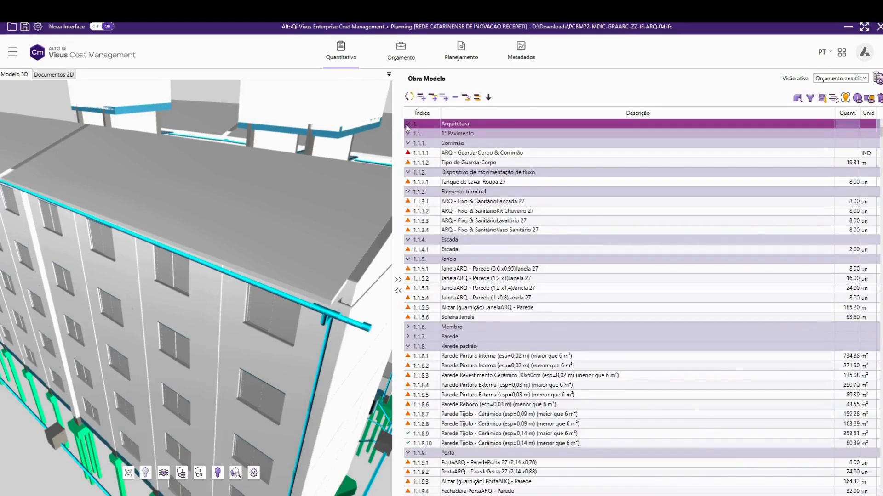
Step: Examine how the architecture items are grouped by floor and element type under 1º Pavimento and 2º Pavimento
click(483, 137)
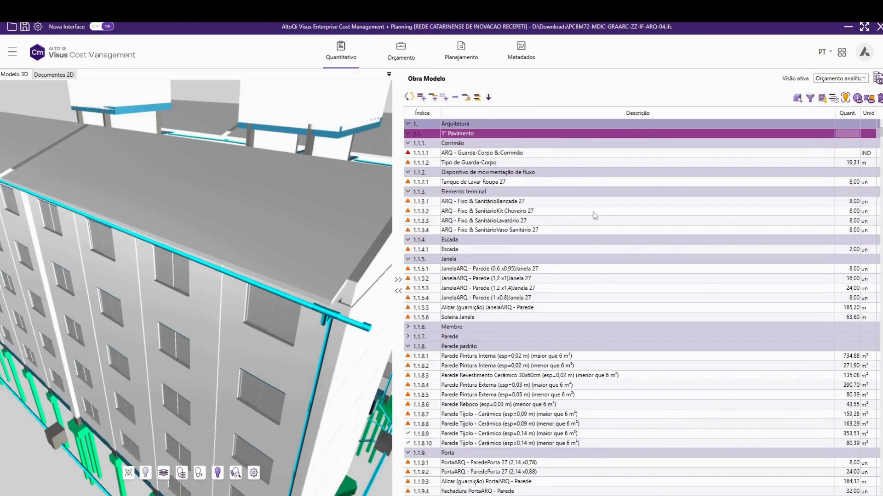
scroll(509, 366, down, 7)
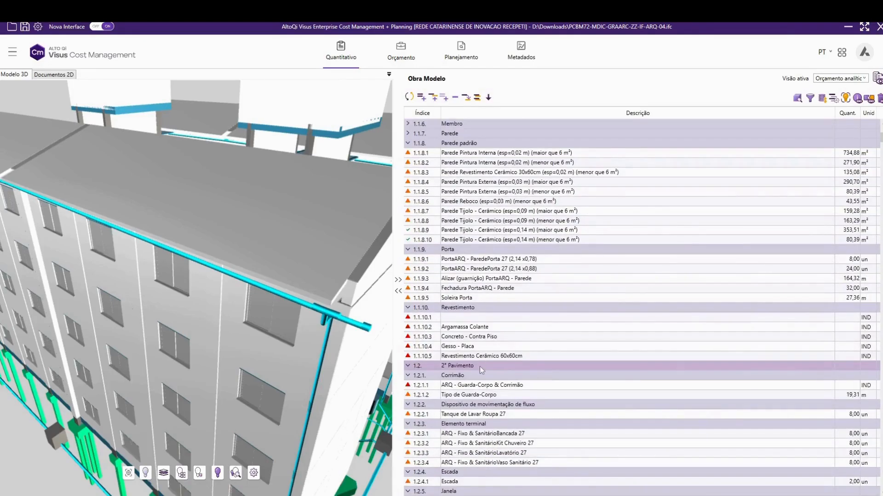
click(480, 367)
scroll(535, 392, up, 3)
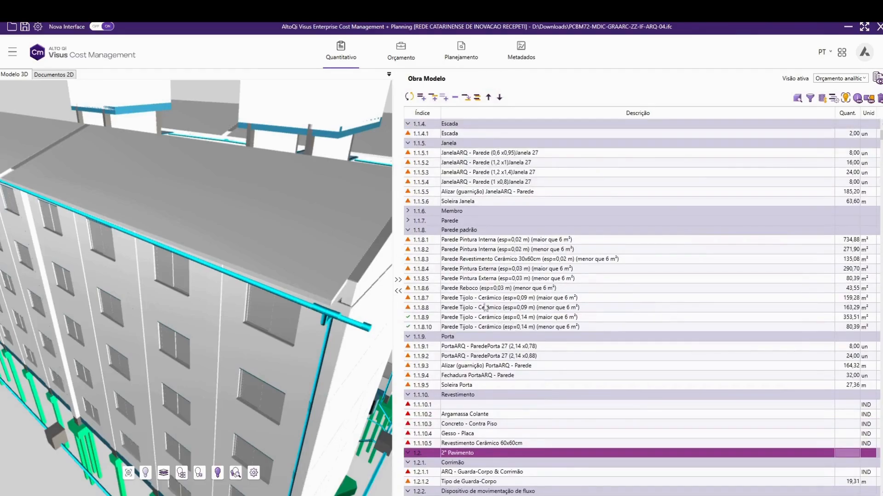
scroll(486, 275, down, 1)
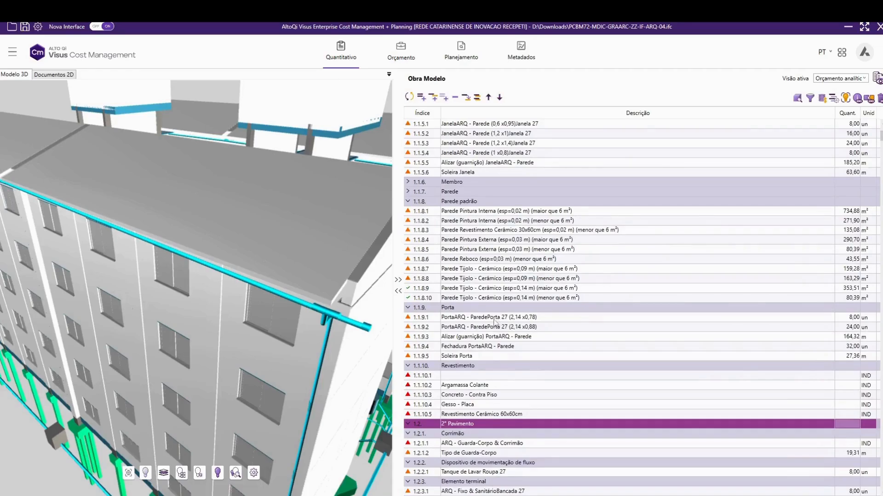
click(502, 319)
scroll(504, 322, down, 2)
scroll(578, 366, down, 2)
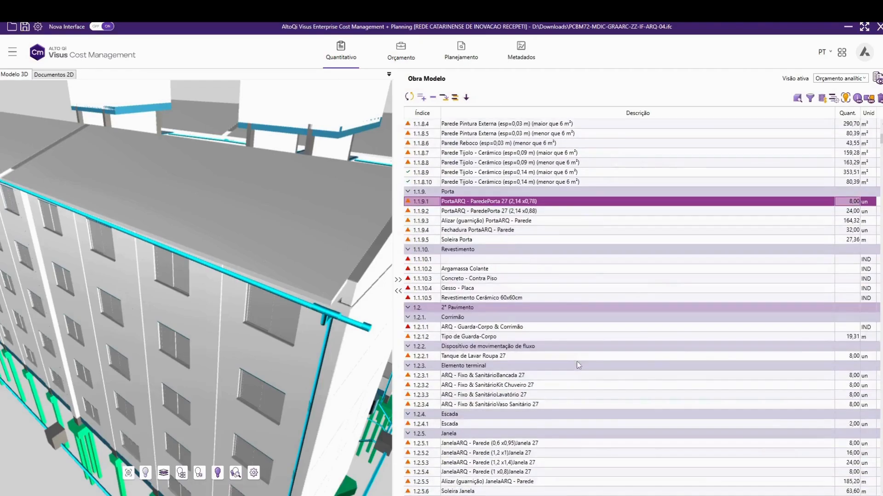
click(502, 377)
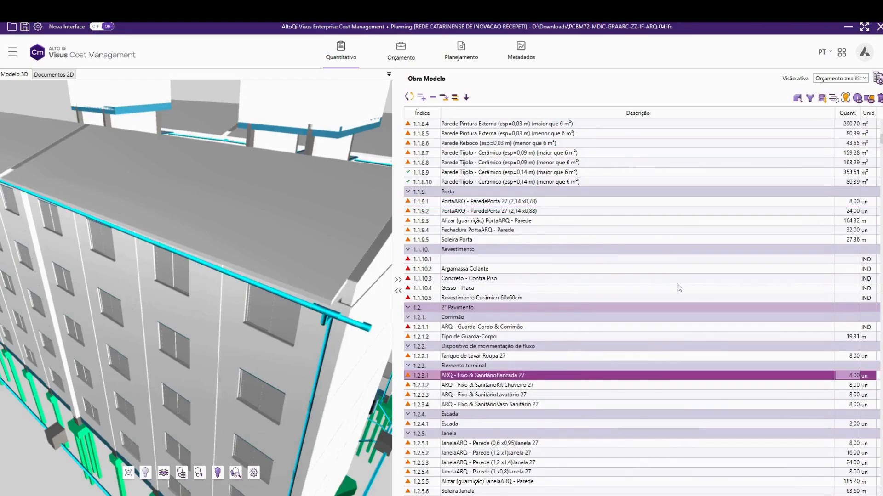
scroll(679, 288, up, 6)
scroll(546, 253, up, 3)
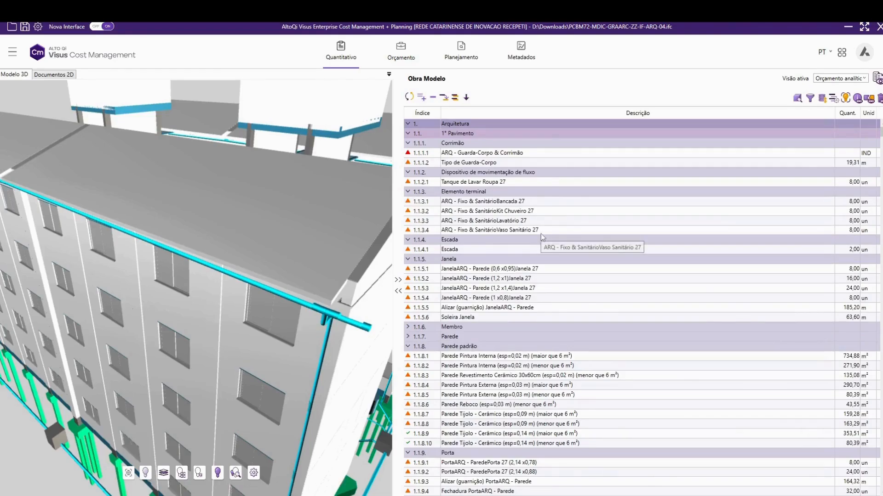
Step: Review the quantities and units of the first floor's internal wall painting, window, door and Tipo de Guarda-Corpo items
click(613, 365)
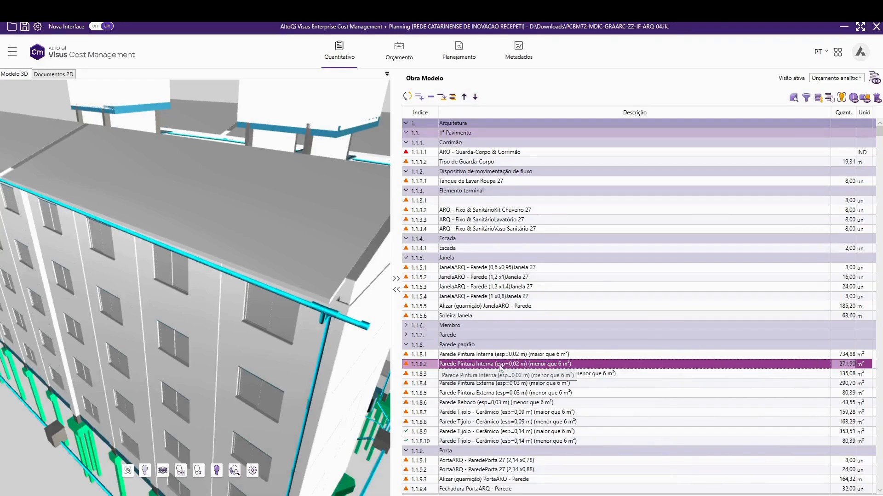
click(471, 271)
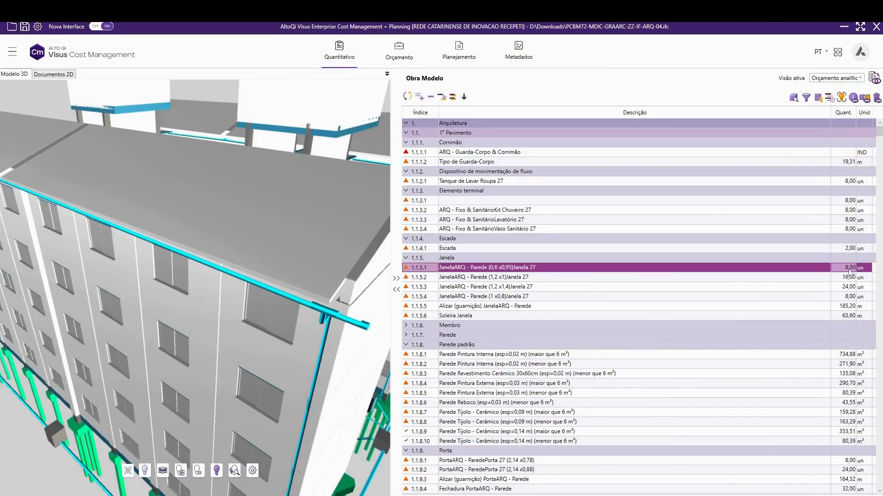
click(589, 365)
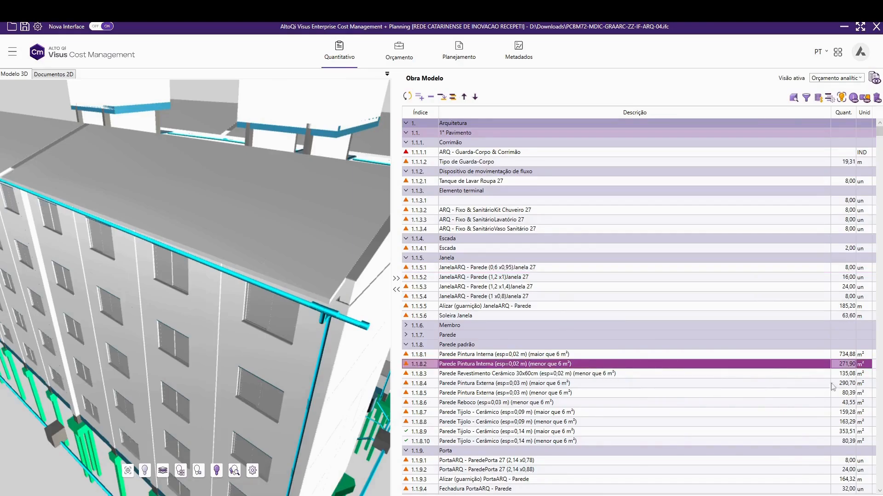
click(673, 461)
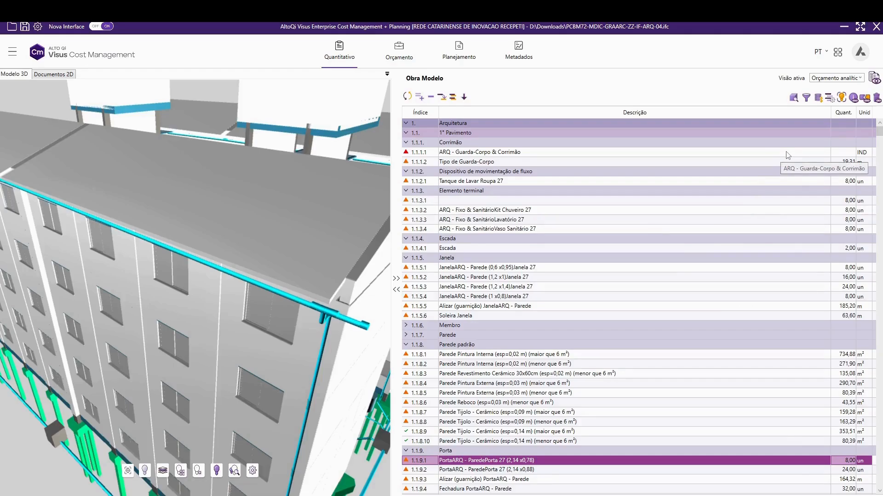
click(740, 164)
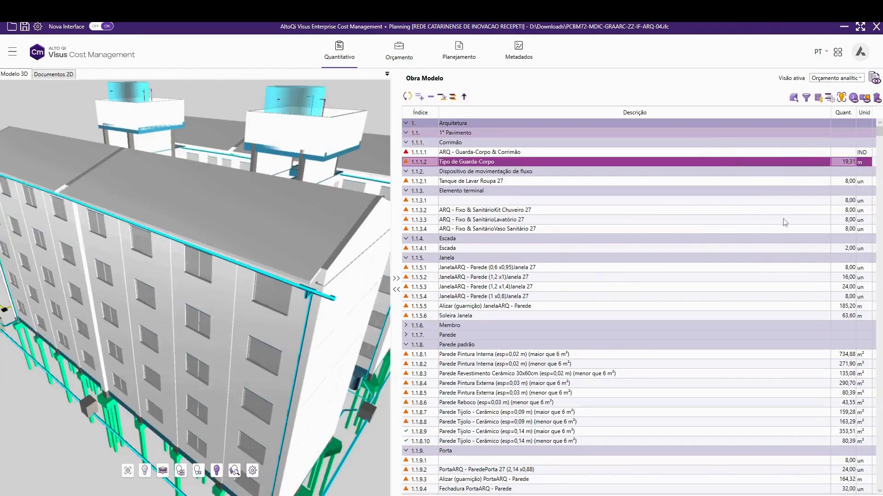
Step: In the data extraction filter, review the description and measurement rules of the Corrimão and Estaca entities, including Corrimão's main method options
click(806, 98)
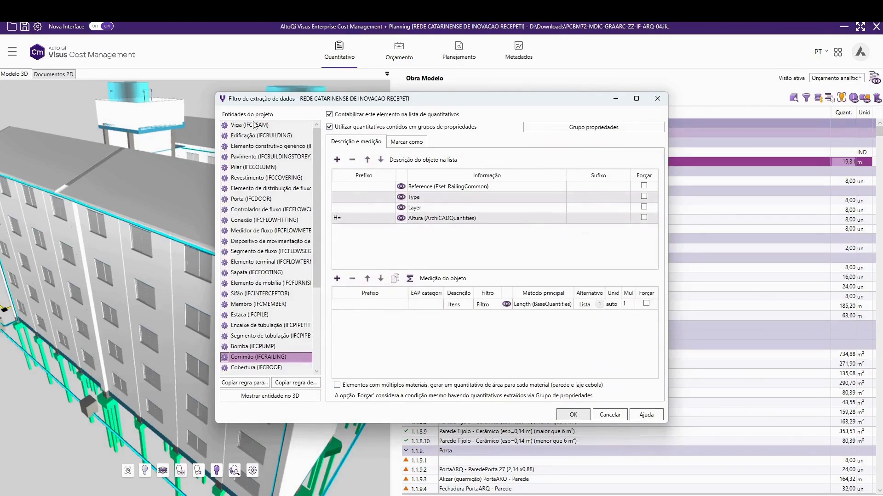
drag(214, 204, 109, 220)
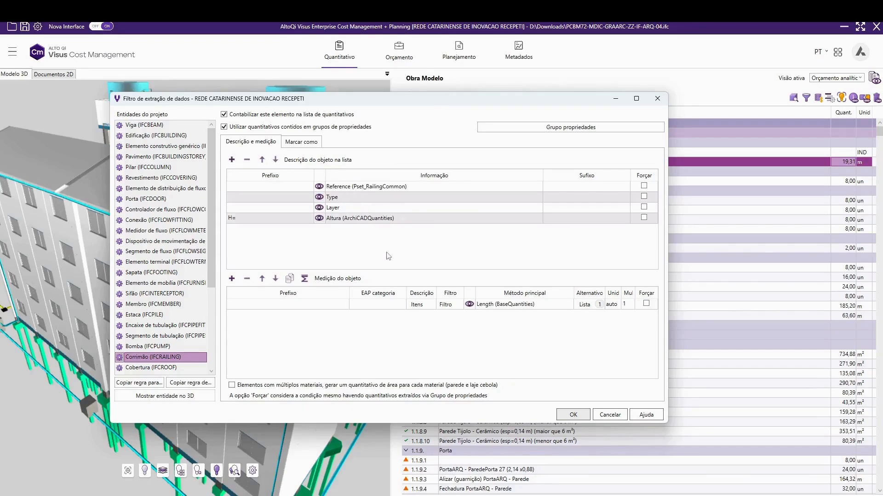
click(524, 306)
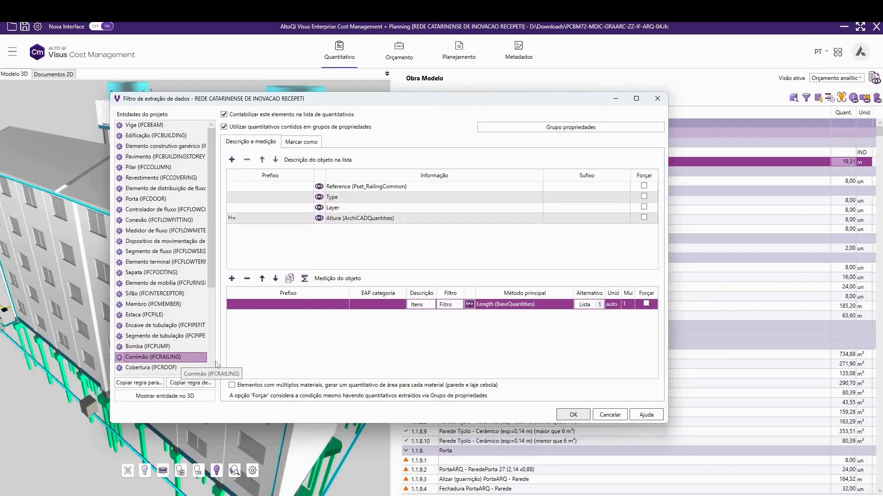
click(563, 308)
click(565, 306)
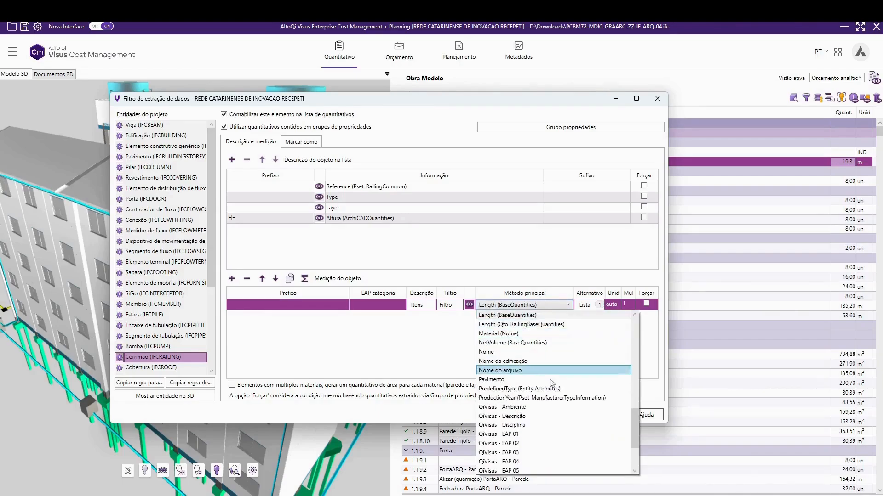
key(Up)
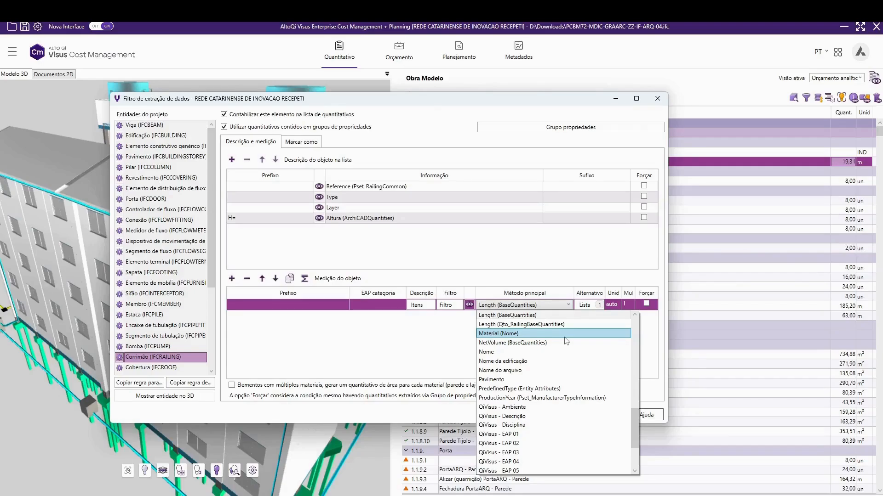
scroll(569, 345, up, 1)
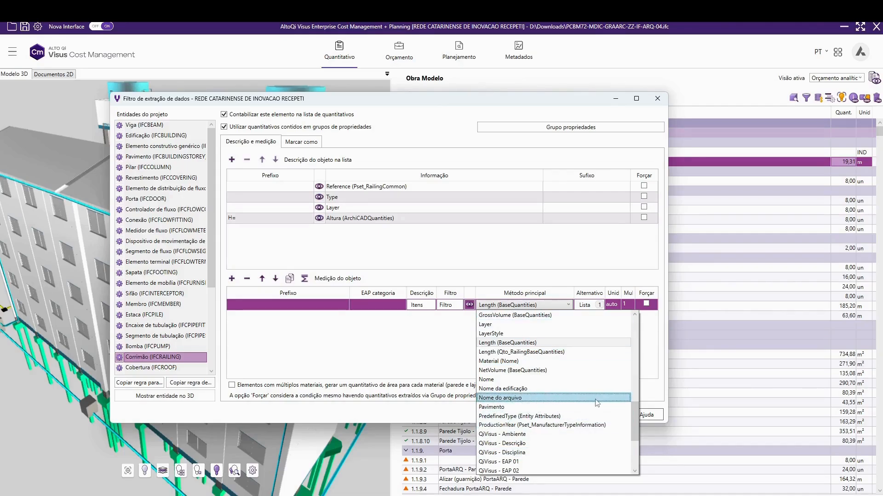
click(540, 262)
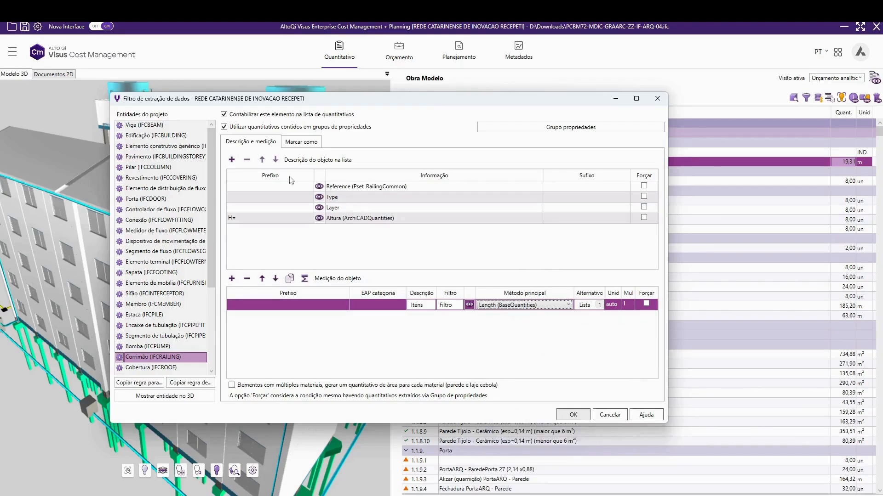
click(154, 315)
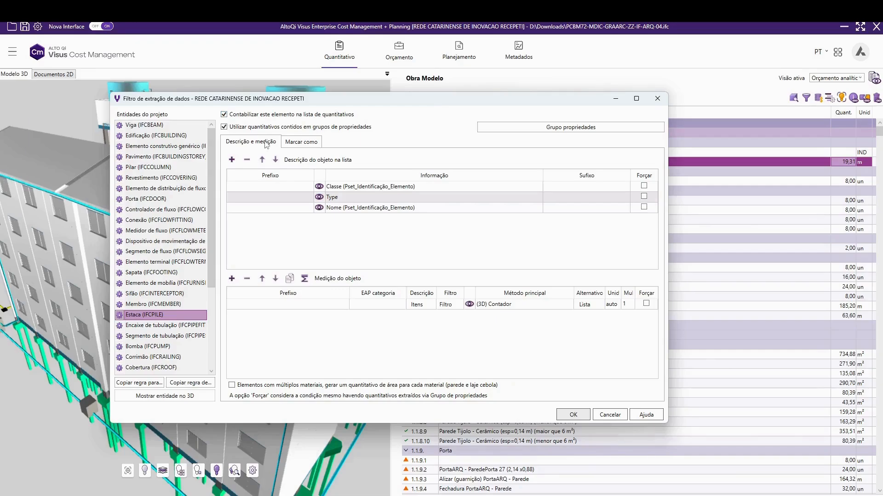
click(572, 415)
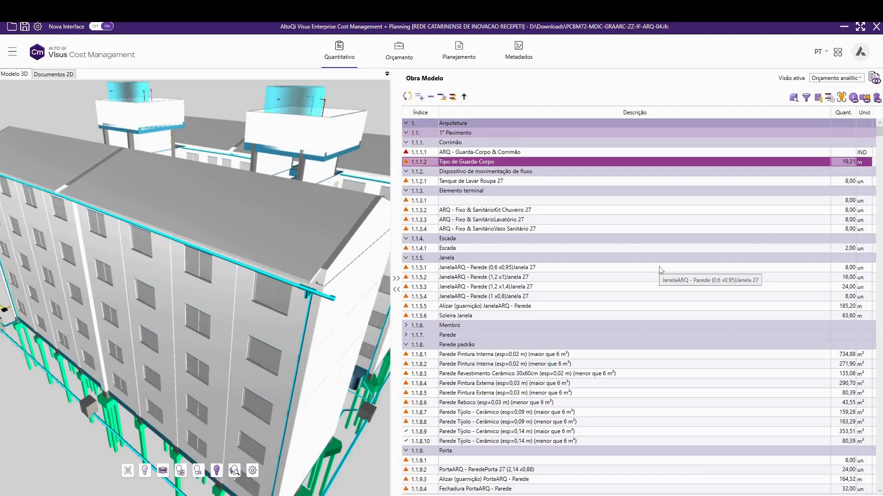
Step: Open the project's planning view and examine the Arquitetura tasks scheduled for 1º Pavimento
click(454, 51)
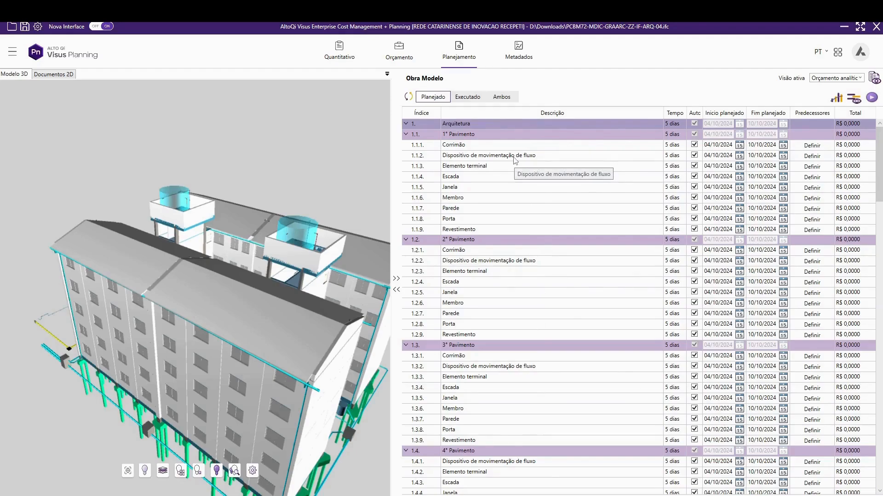
click(486, 129)
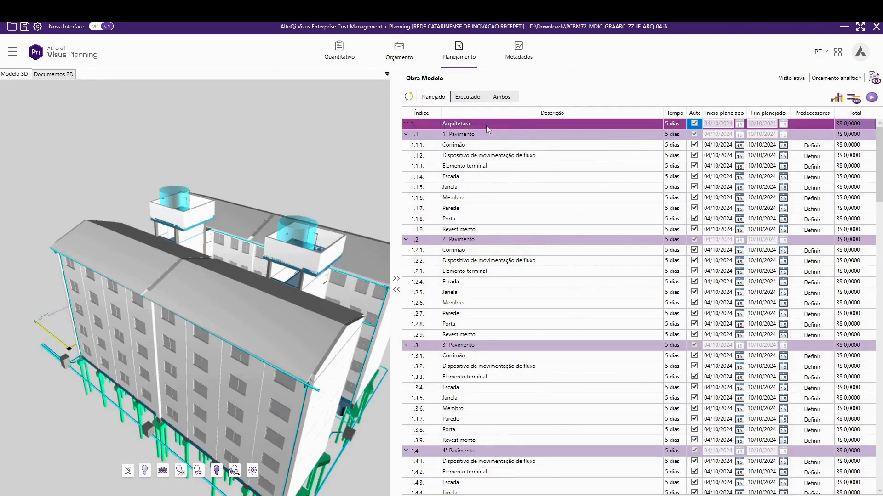
click(501, 134)
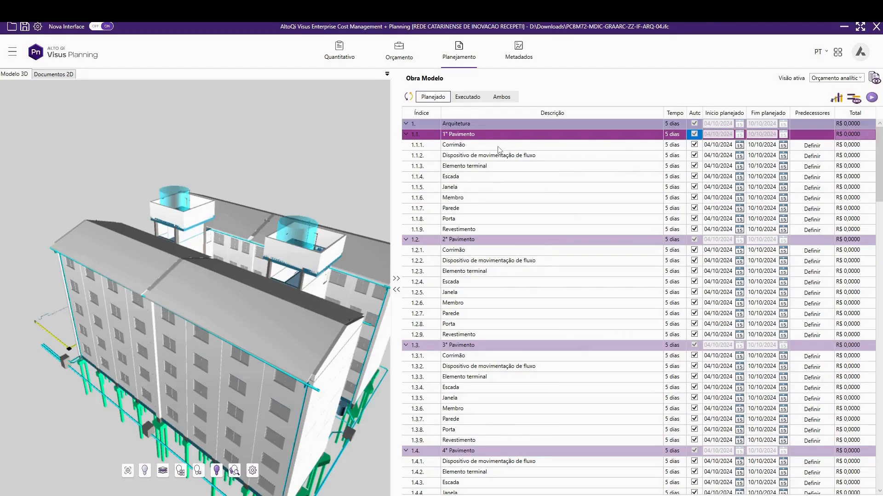
click(500, 145)
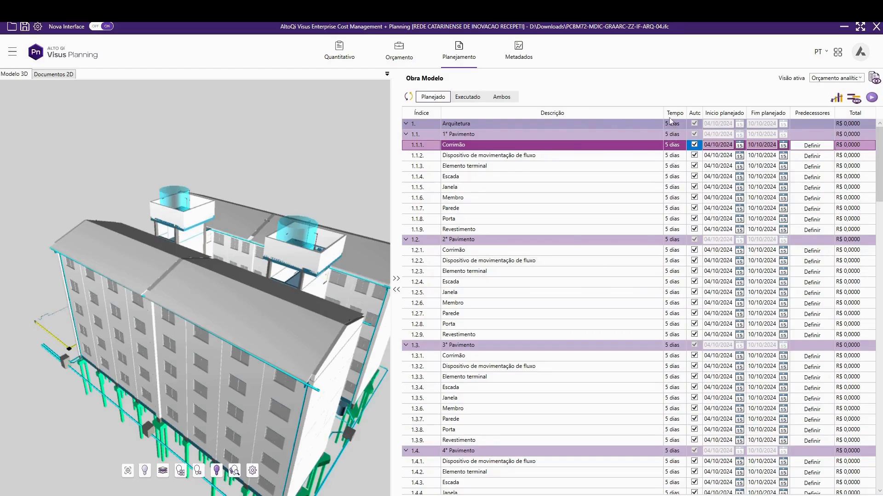
click(603, 158)
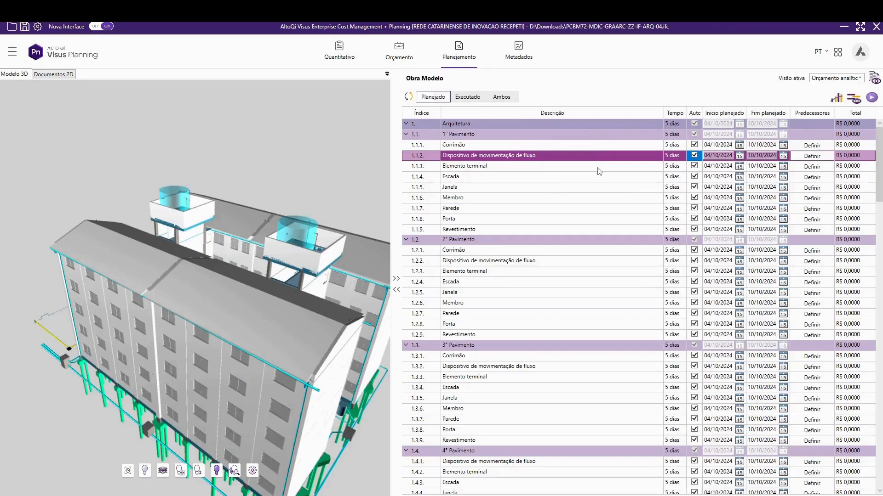
click(600, 168)
click(600, 180)
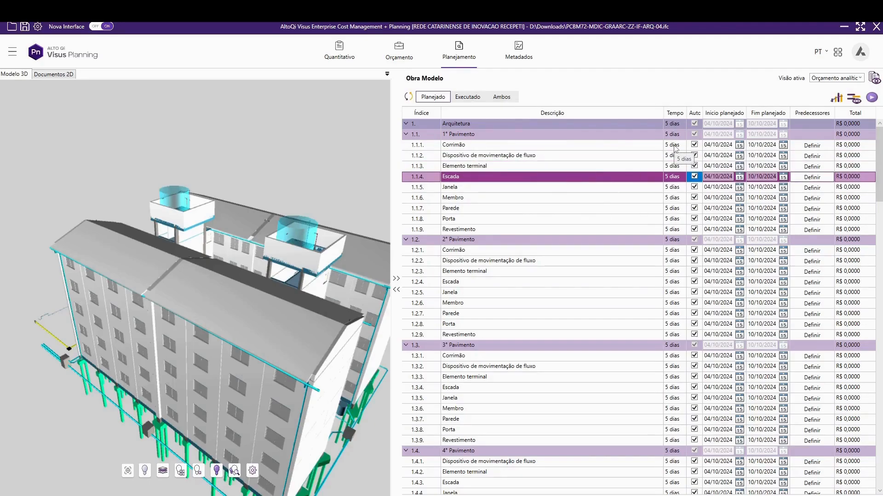
Step: Set the first floor's Corrimão task to a duration of 10 days and a planned start date of 21/10/2024
click(725, 146)
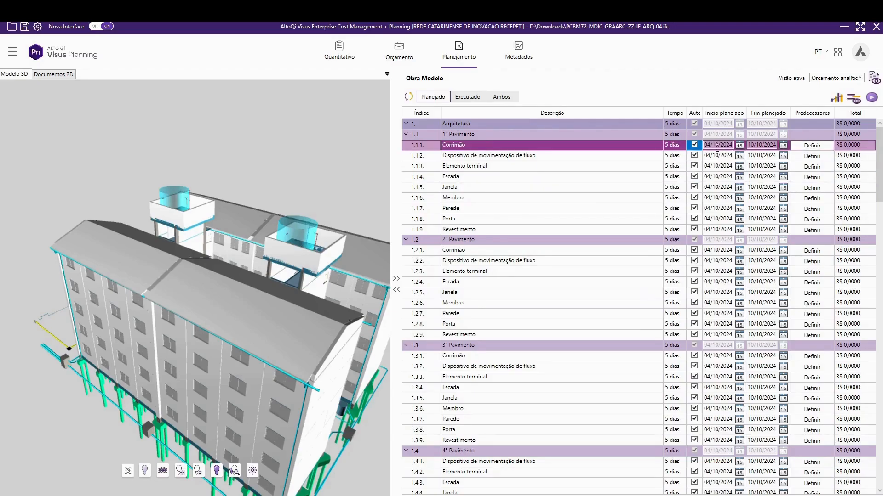
click(671, 146)
text(10)
click(723, 146)
click(739, 145)
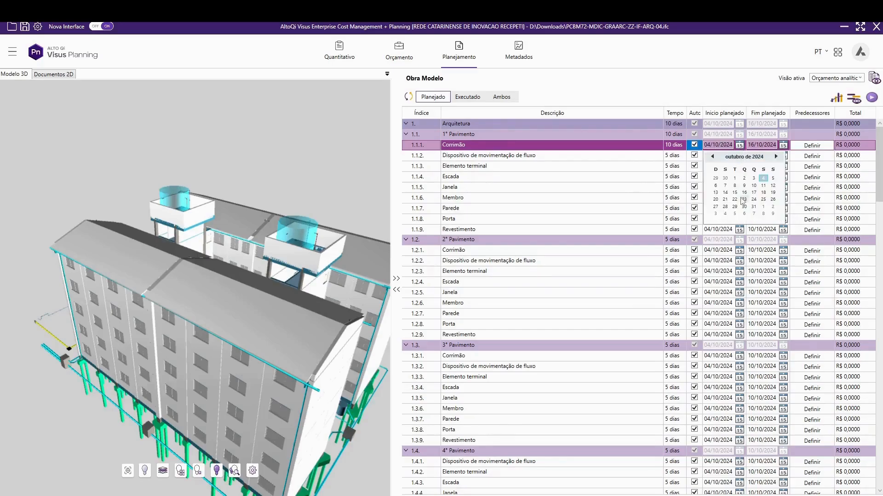
click(724, 200)
click(622, 181)
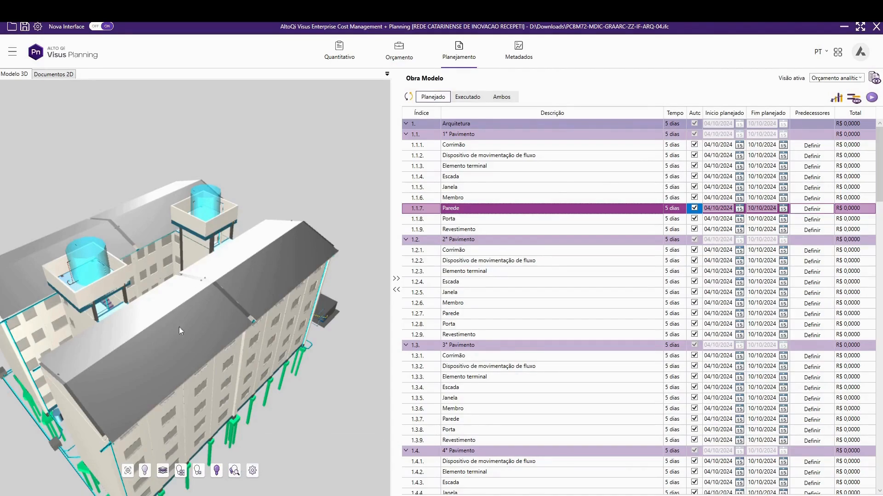
Step: Isolate the 3D elements whose Entidade contains "parede" and update the planning list to only those walls
click(235, 471)
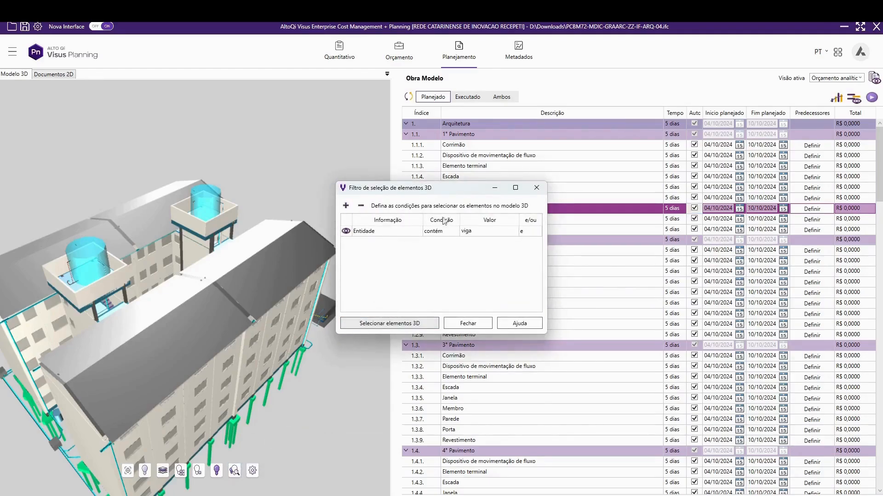
click(486, 233)
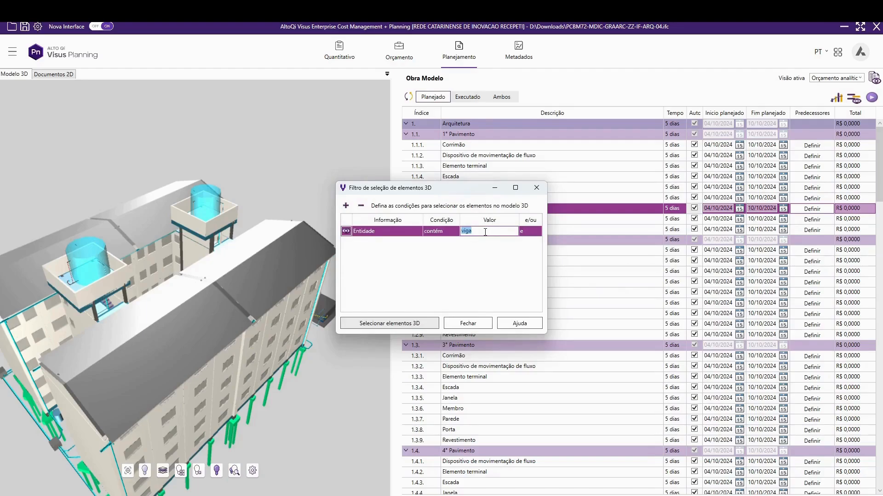
text(parede)
click(413, 325)
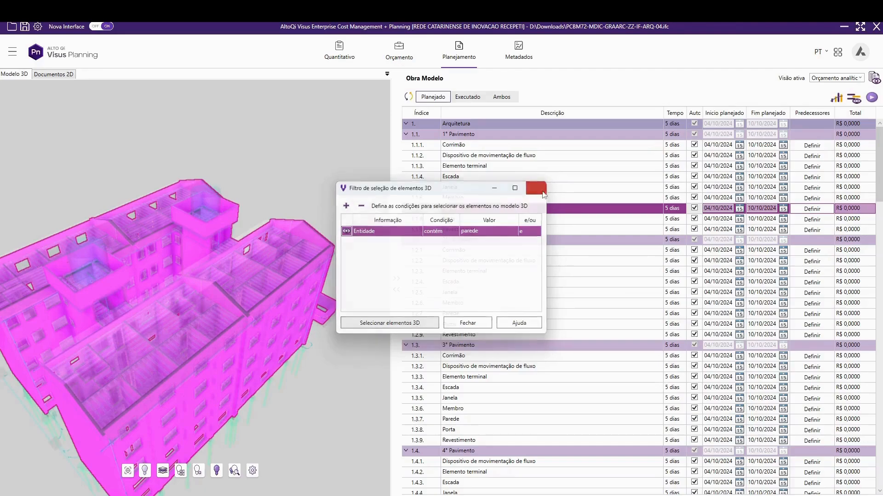
click(536, 188)
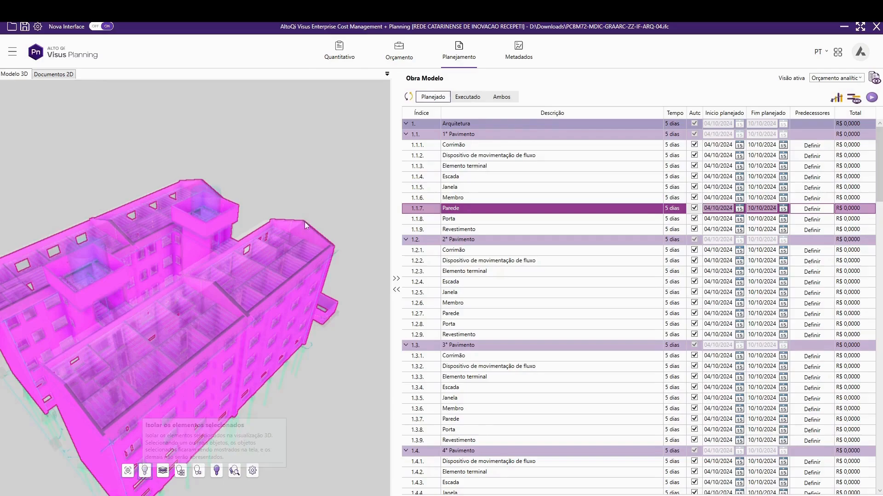
click(275, 161)
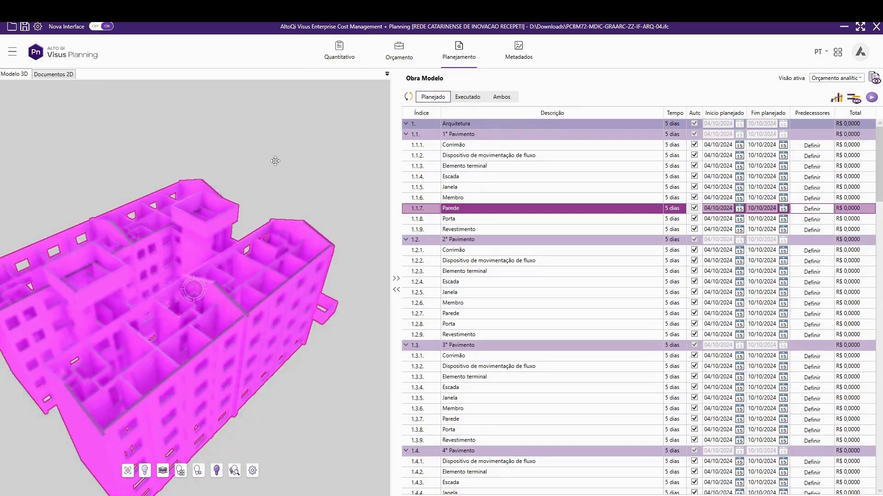
click(408, 97)
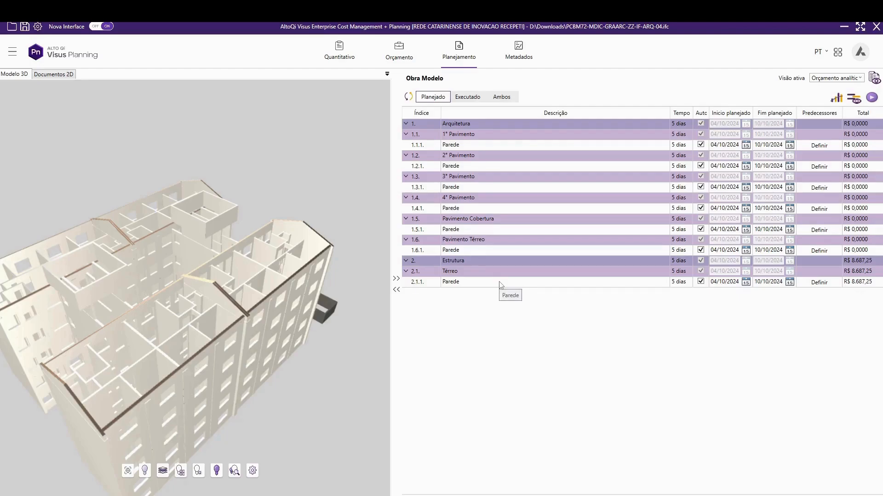
Step: Isolate the Estrutura discipline's Térreo Parede elements in the 3D model and select a single wall panel
click(495, 286)
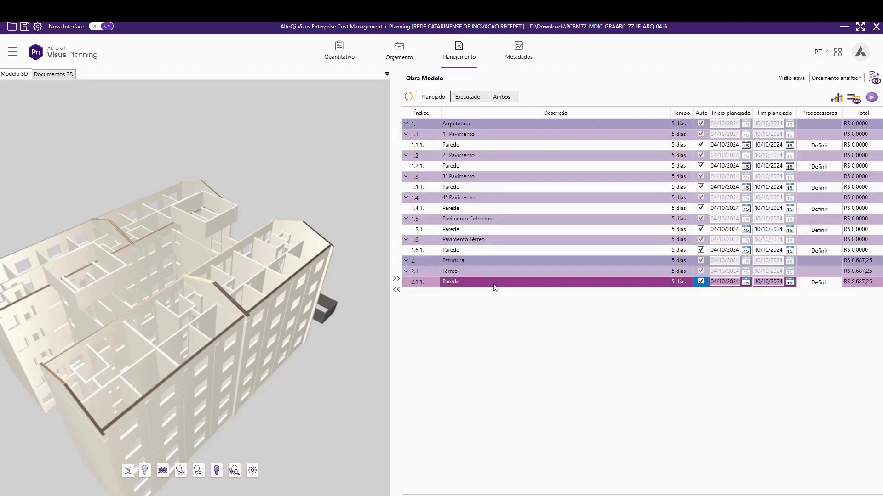
click(495, 284)
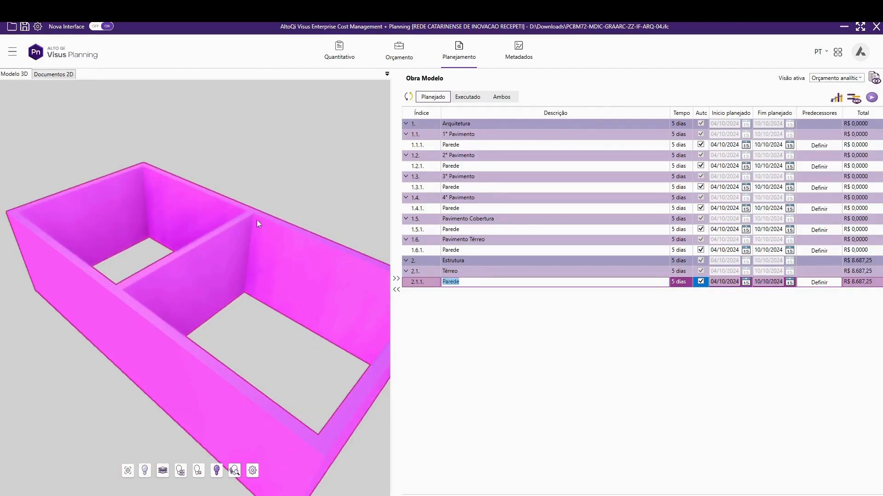
scroll(75, 226, down, 3)
click(225, 171)
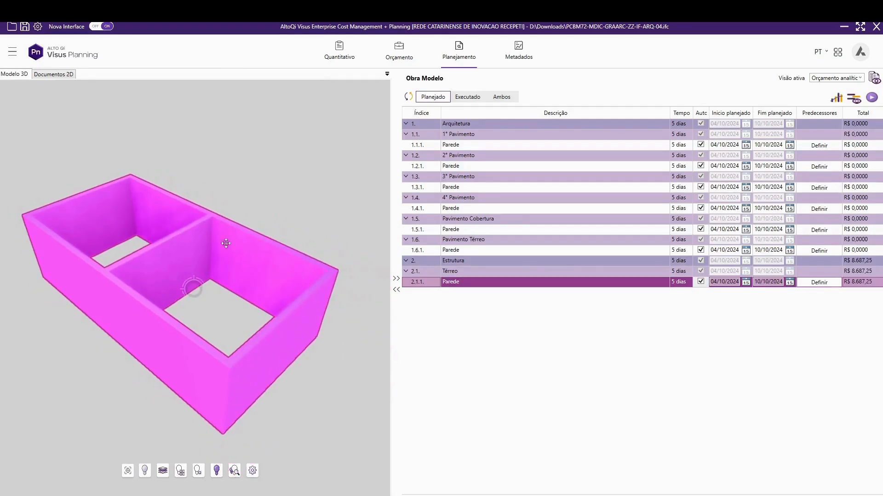
click(230, 253)
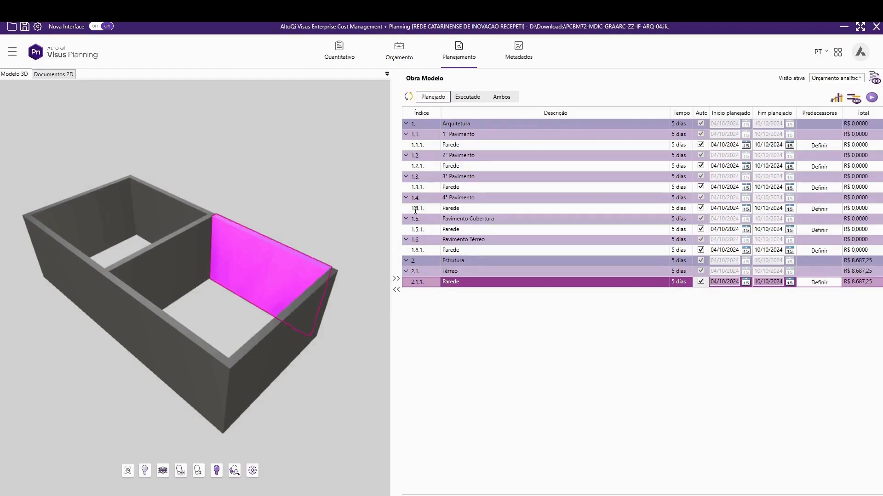
Step: Review the selected structural wall's metadata, including its associated quantities and material name, and return to the planning view
click(531, 57)
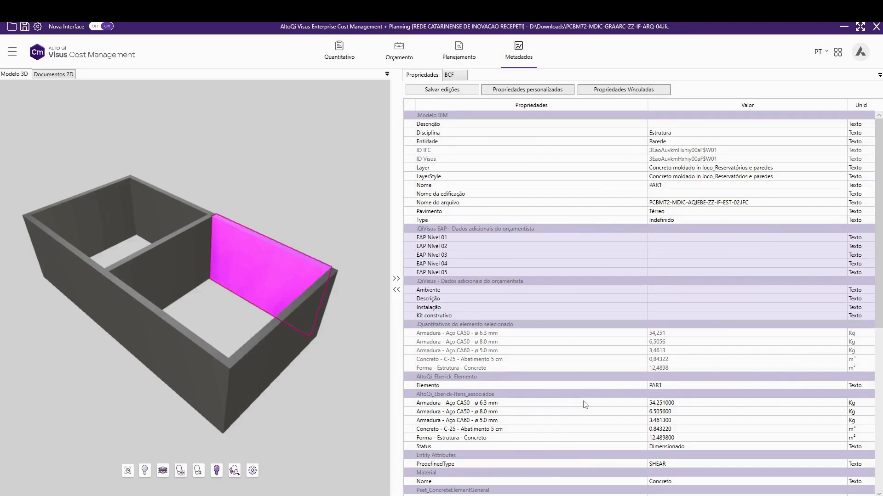
scroll(622, 346, down, 2)
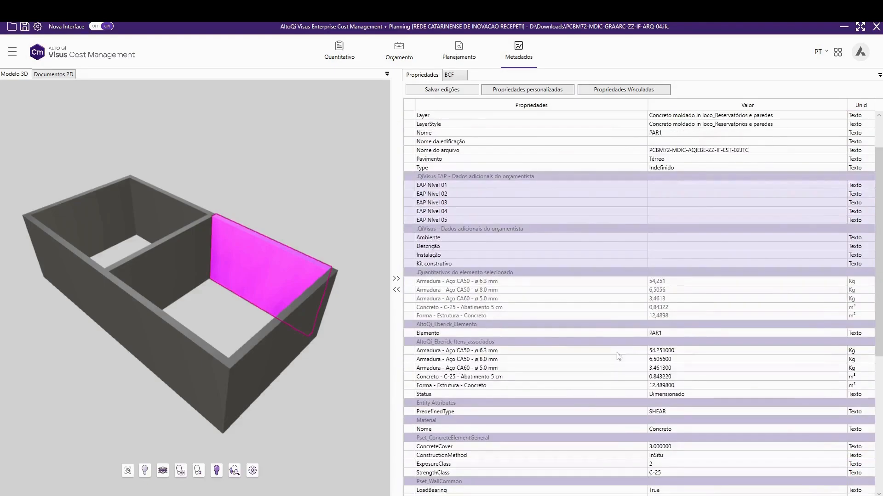
click(680, 429)
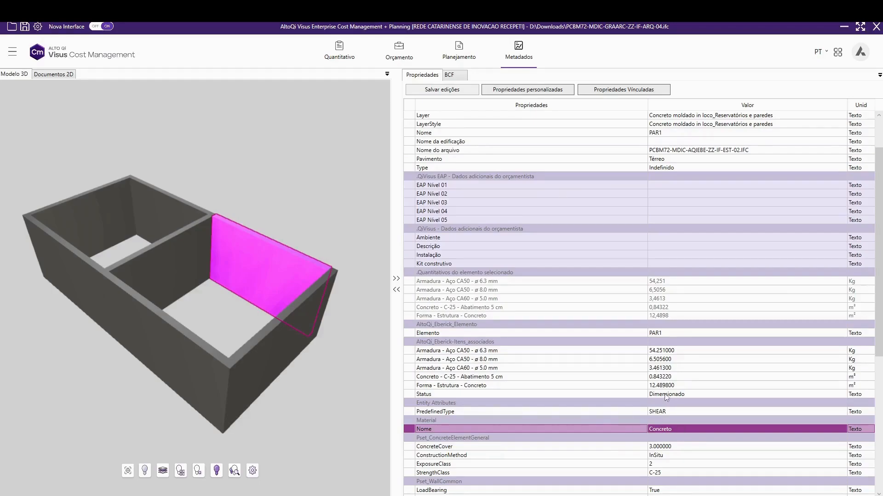
click(459, 50)
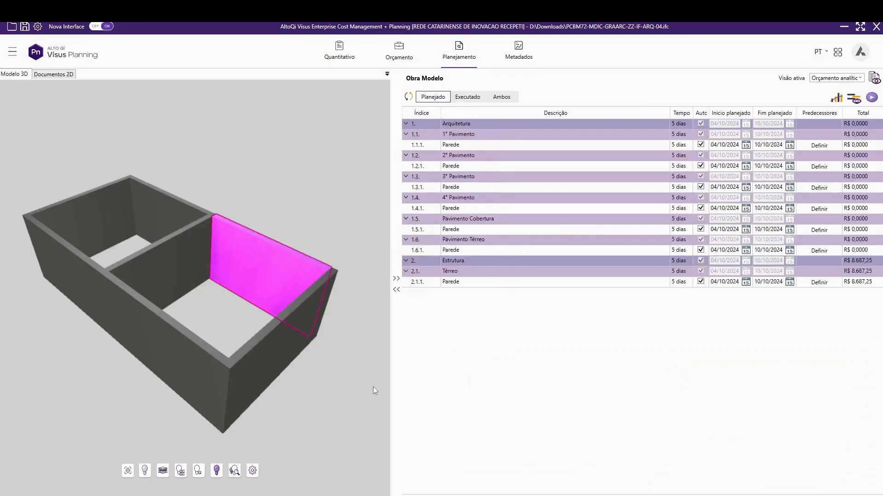
click(189, 287)
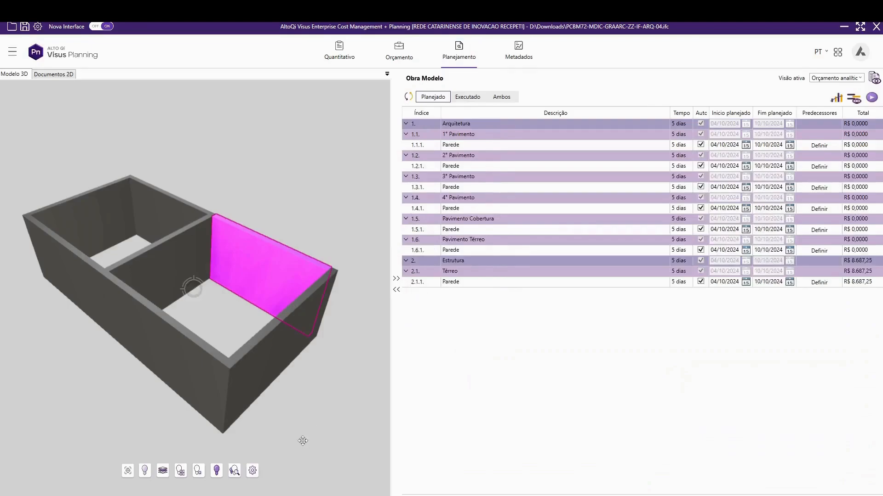
Step: In the 3D element selection filter, add a second condition based on Material (Nome)
click(234, 470)
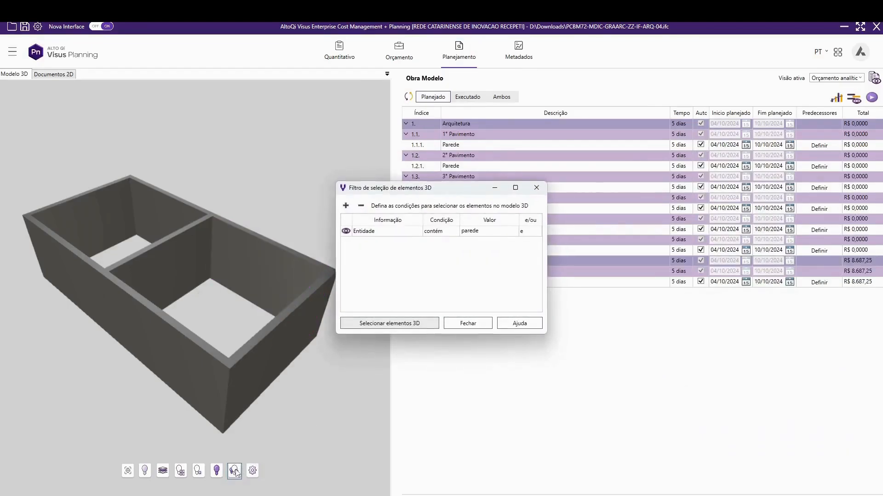
click(345, 206)
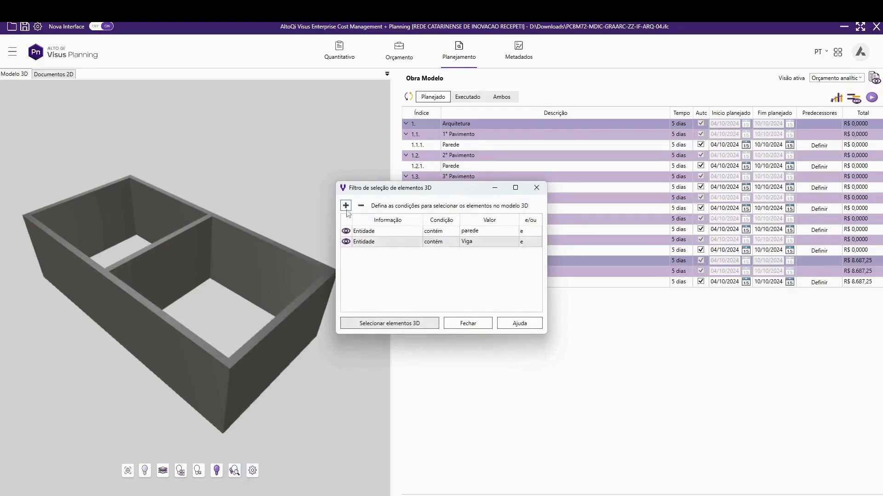
click(389, 243)
click(392, 243)
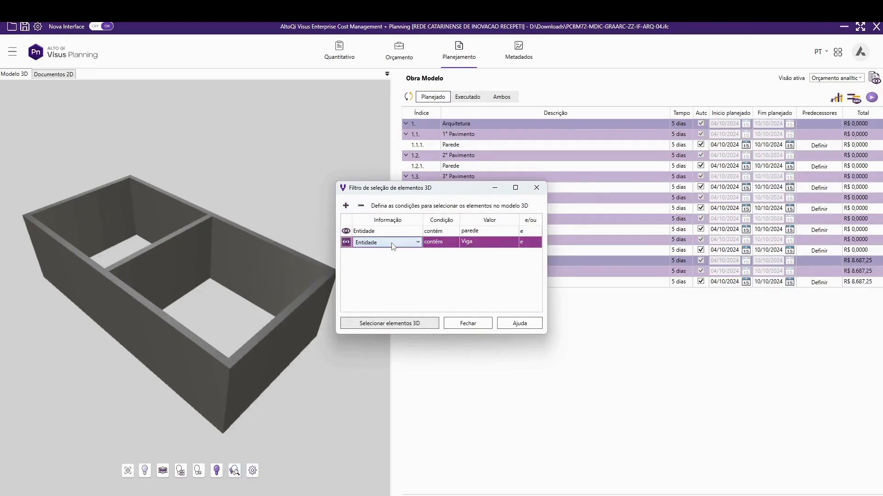
click(393, 244)
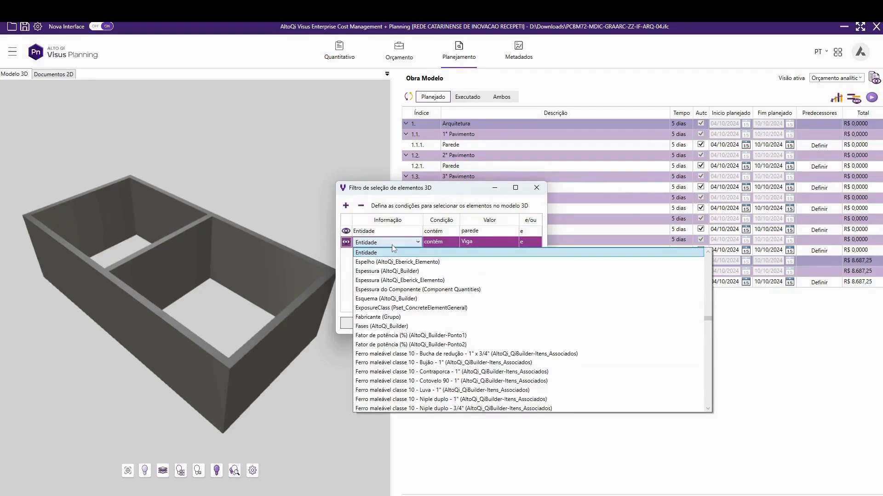
scroll(394, 250, down, 10)
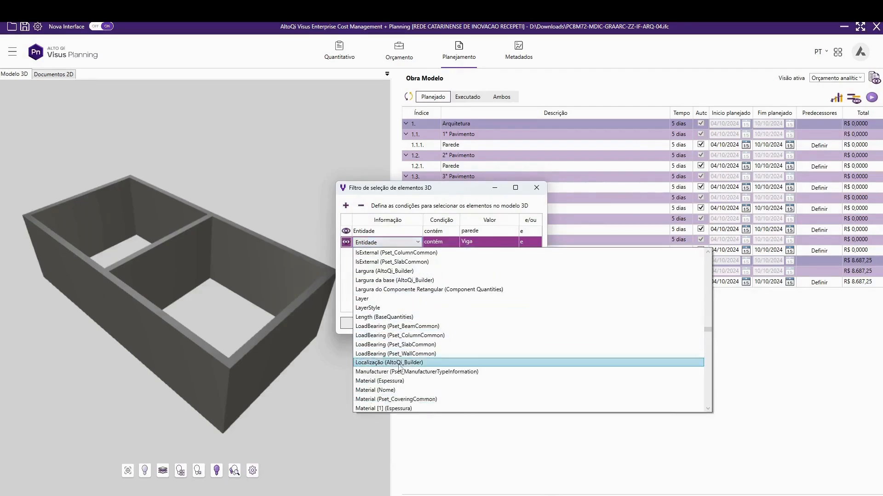
click(394, 363)
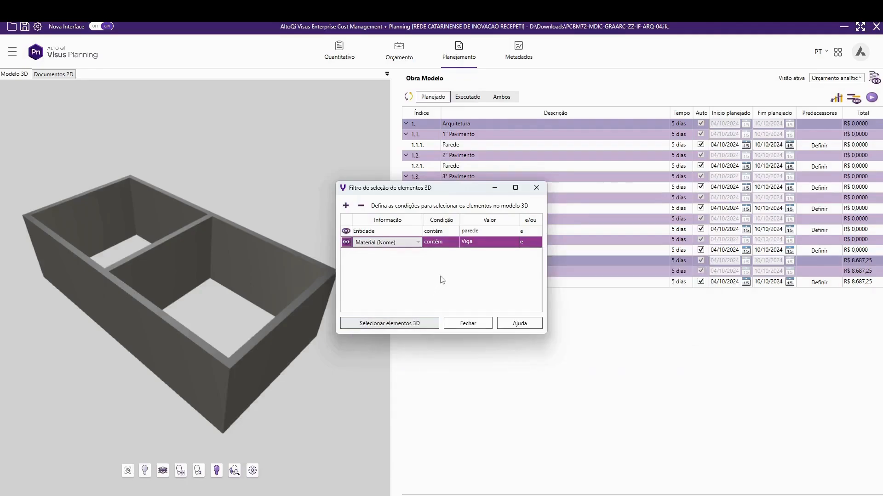
Step: Set the Material (Nome) condition to "não contém" with the value "concreto" and select the matching 3D elements
click(448, 245)
click(448, 245)
click(448, 245)
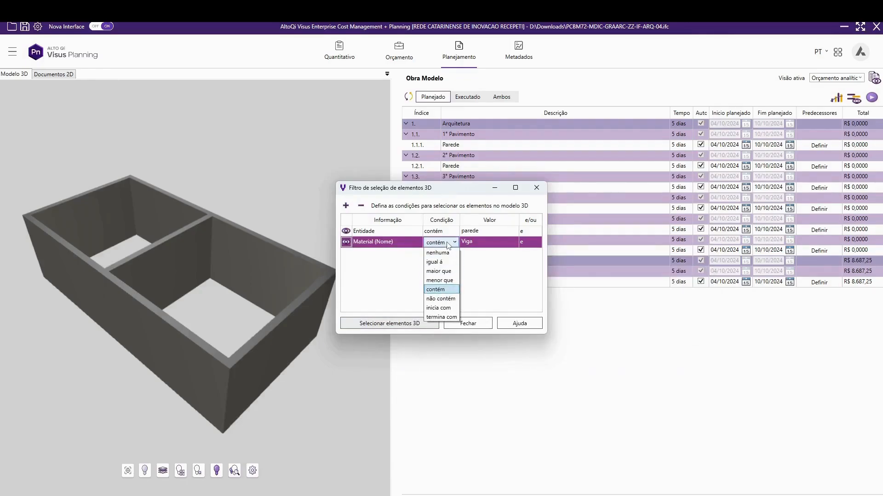
click(443, 299)
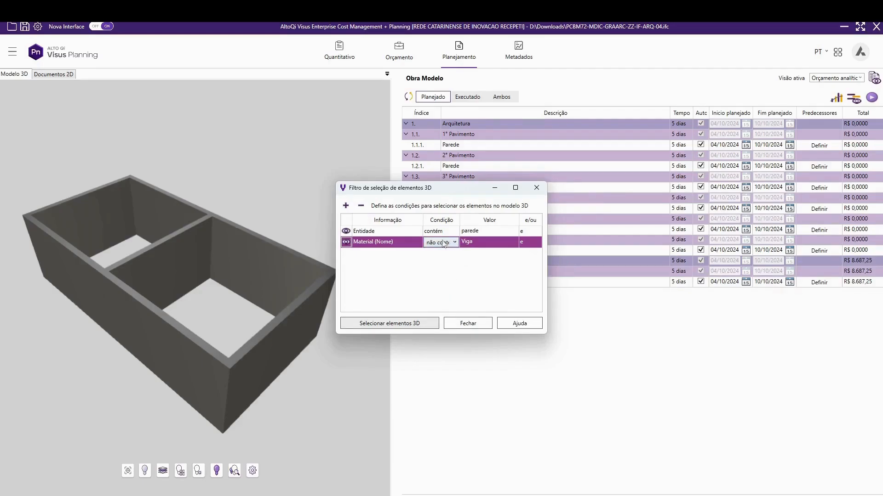
click(480, 244)
text(concret)
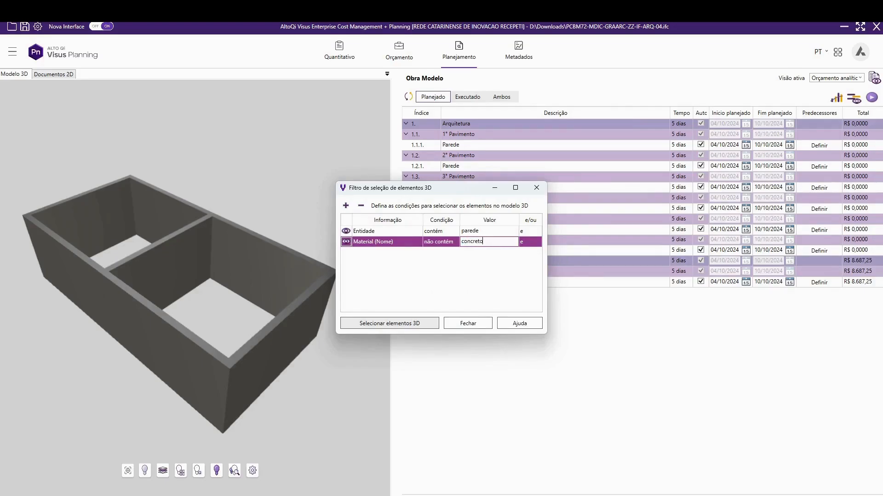
text(o)
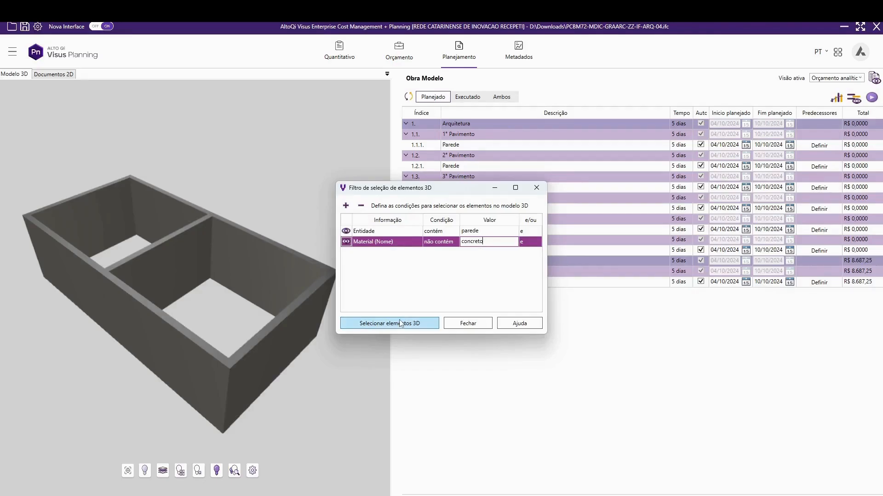
click(401, 325)
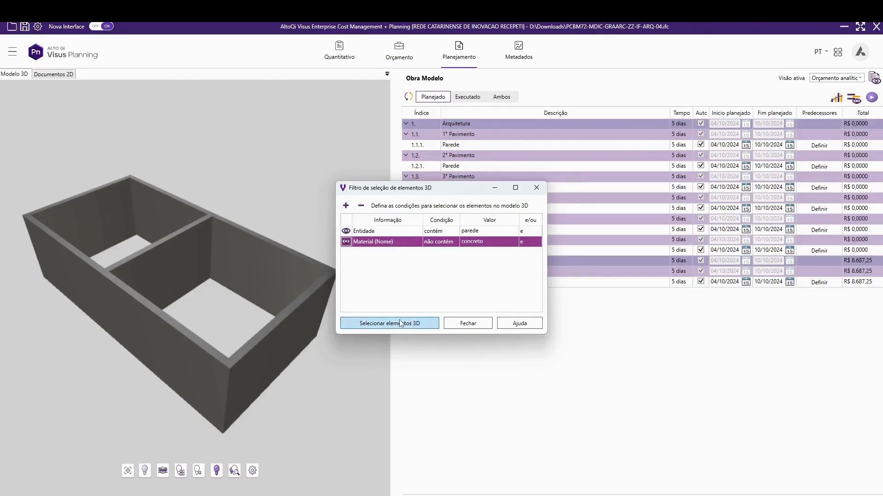
click(536, 188)
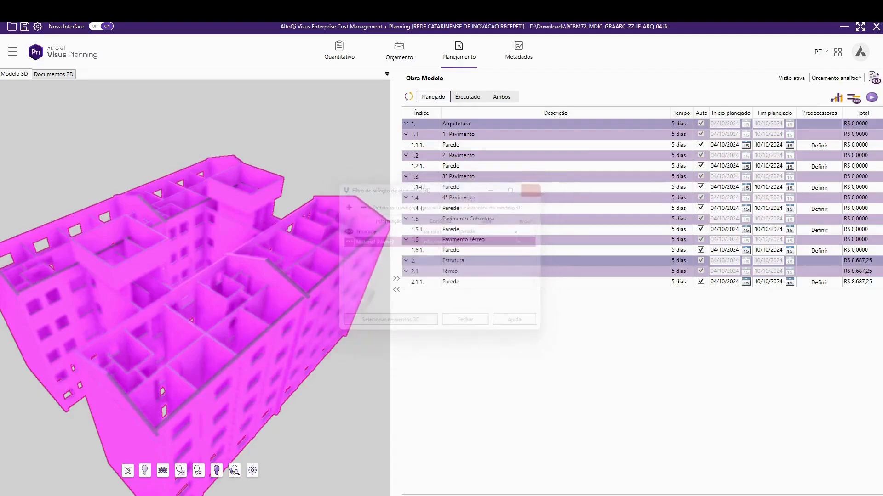
Step: Isolate the selected non-concrete walls in the 3D model and update the planning list to match
click(144, 474)
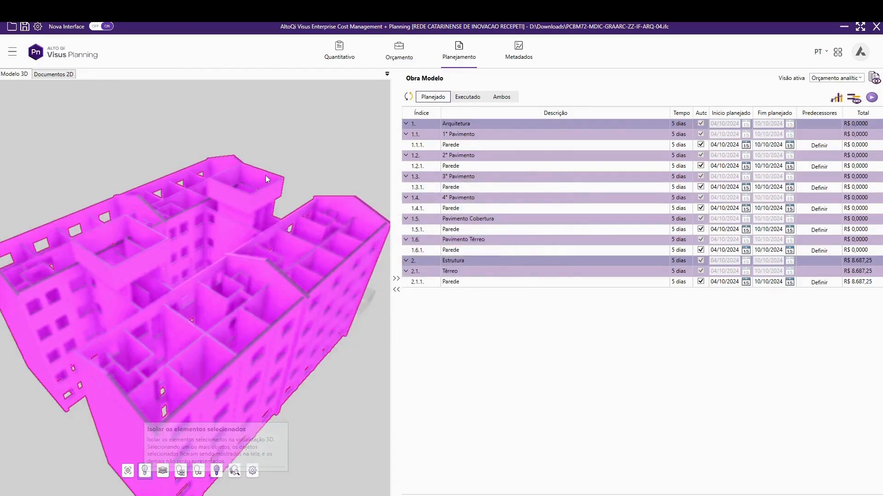
click(297, 160)
mouse_move(296, 260)
middle_down()
mouse_move(191, 291)
mouse_move(295, 271)
middle_up()
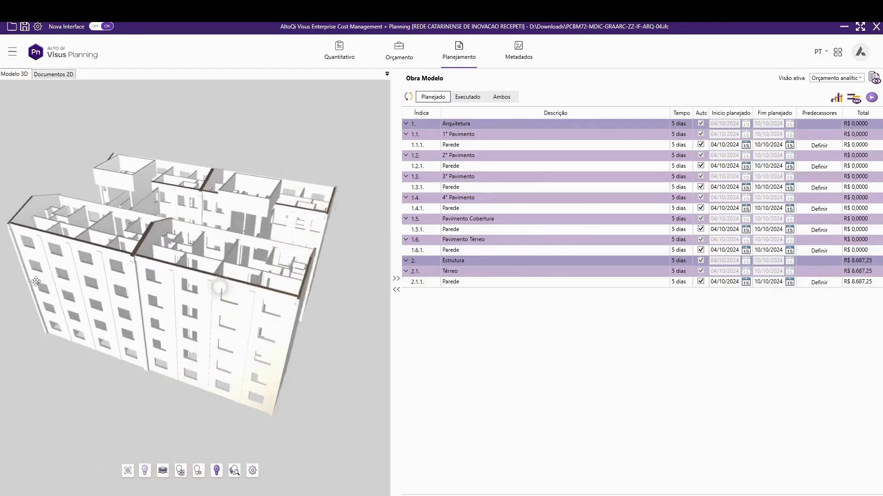
click(408, 98)
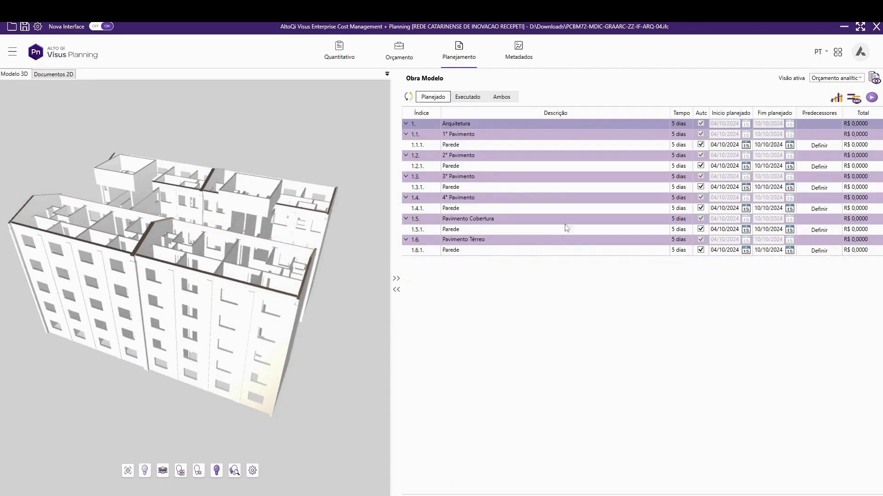
Step: In the project's quantities list, move the Pavimento Térreo level above Pavimento Cobertura
click(489, 240)
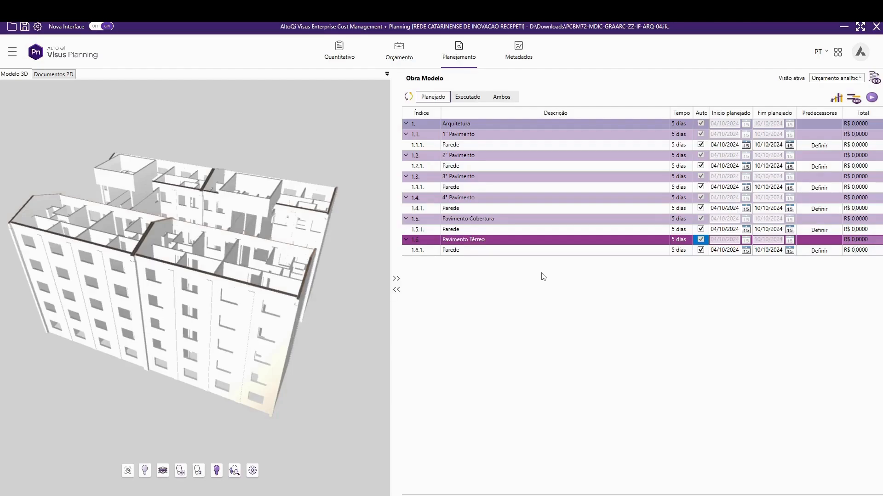
click(522, 251)
click(349, 60)
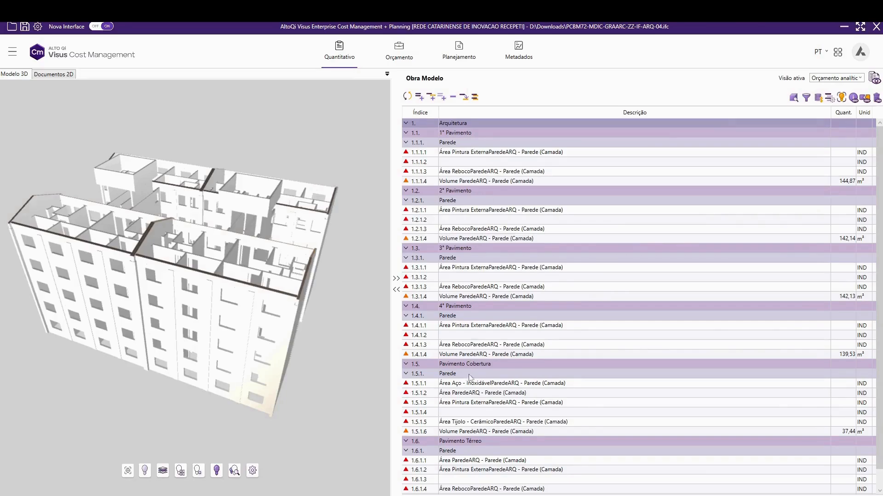
scroll(476, 392, down, 1)
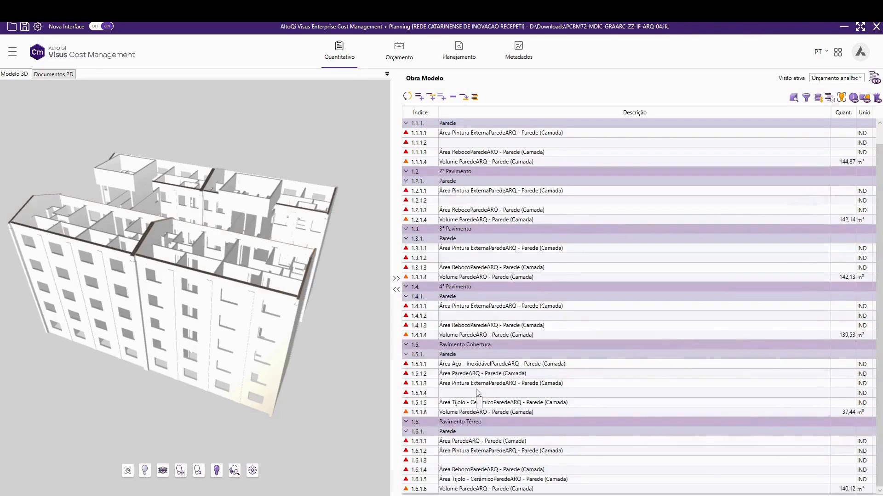
click(477, 422)
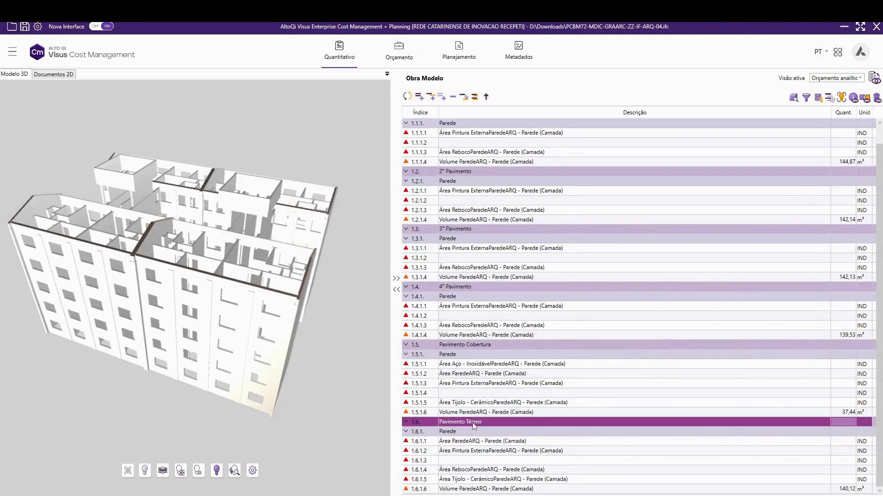
click(487, 97)
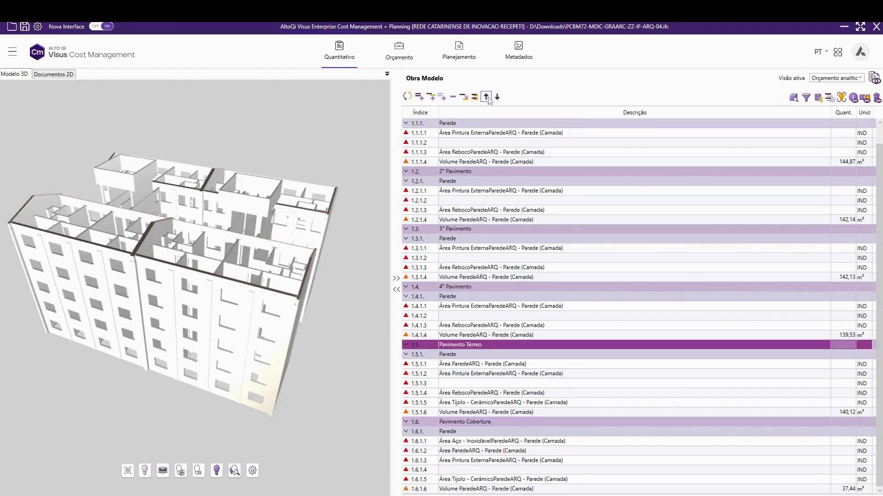
Step: Move the Pavimento Térreo level above 1° Pavimento so it is the first level under Arquitetura
click(486, 97)
click(487, 97)
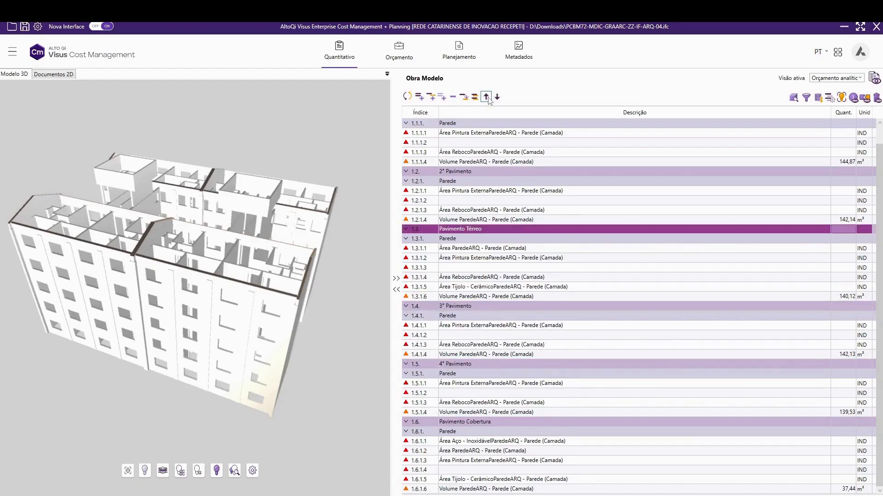
click(487, 98)
click(486, 97)
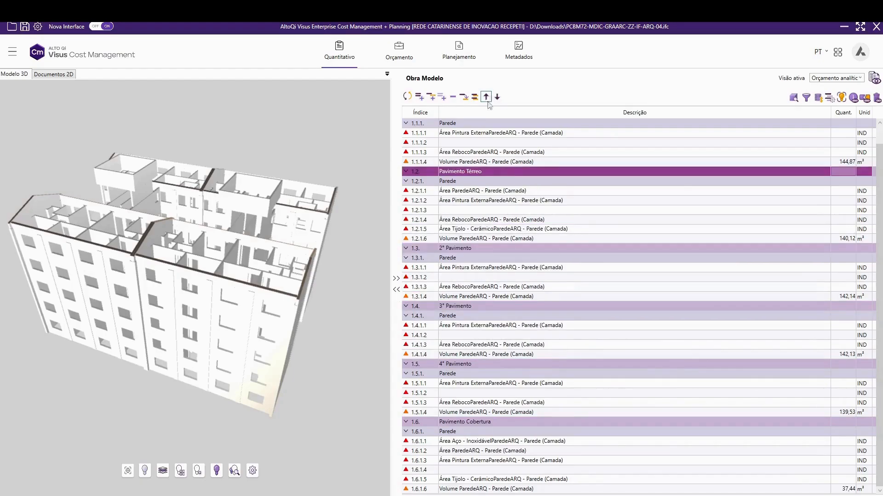
scroll(486, 238, up, 1)
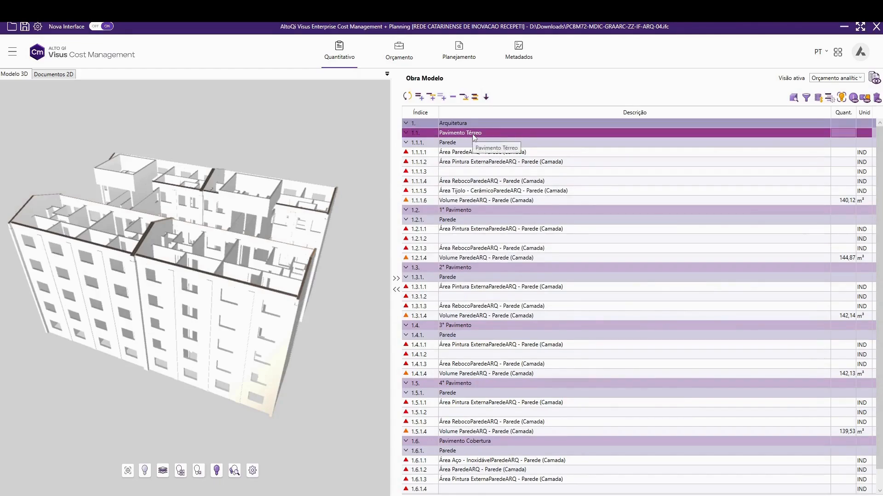
Step: In the planning schedule, set the Pavimento Térreo Parede task to start on 14/10/2024 with a duration of 10 days
click(466, 64)
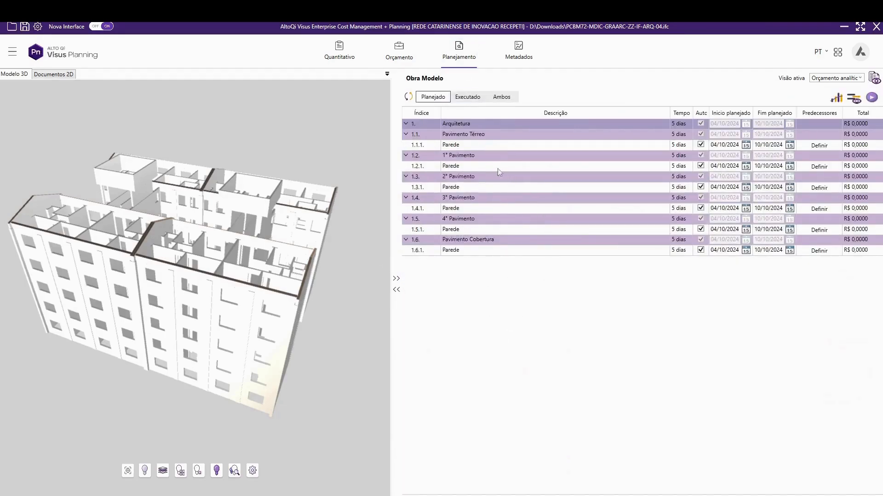
click(493, 137)
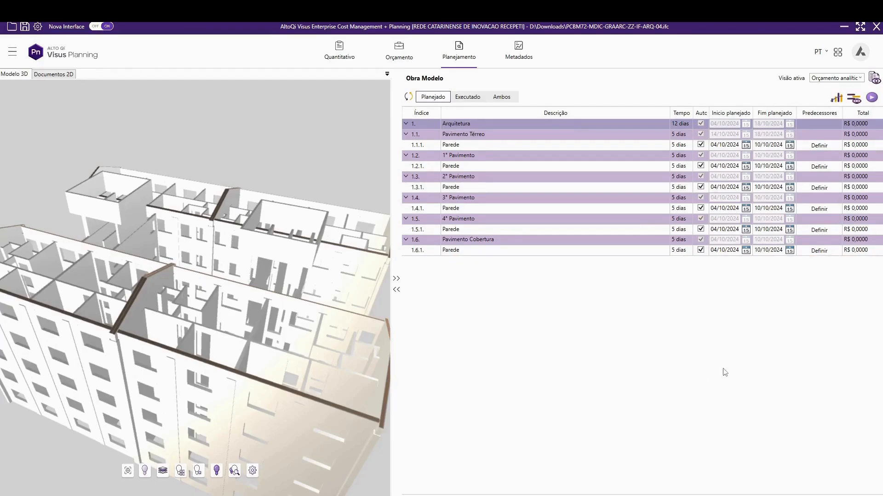
click(745, 146)
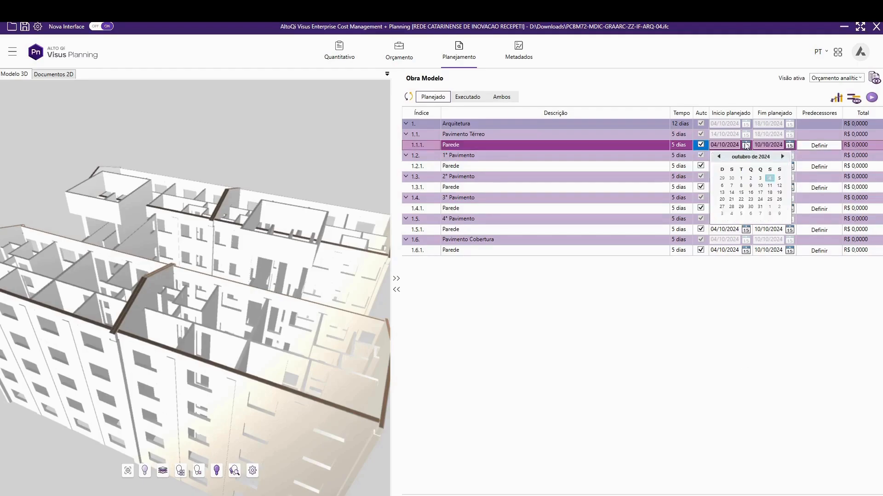
click(732, 192)
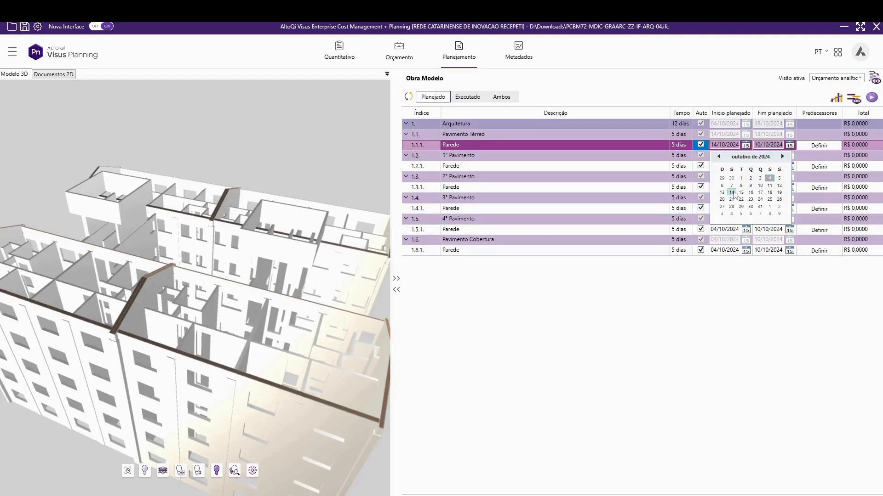
click(679, 148)
click(679, 148)
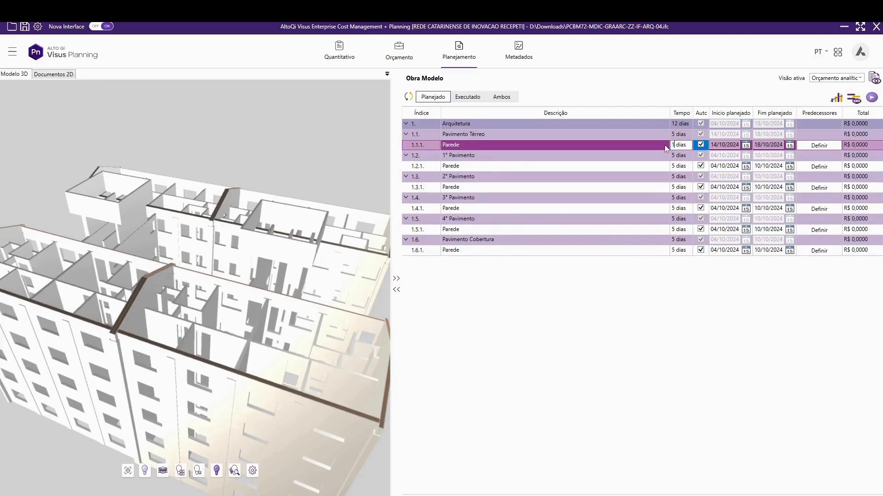
text(10)
key(Return)
Step: Set the planned duration of the 1° Pavimento and 2° Pavimento Parede tasks to 10 days each
click(677, 169)
click(677, 167)
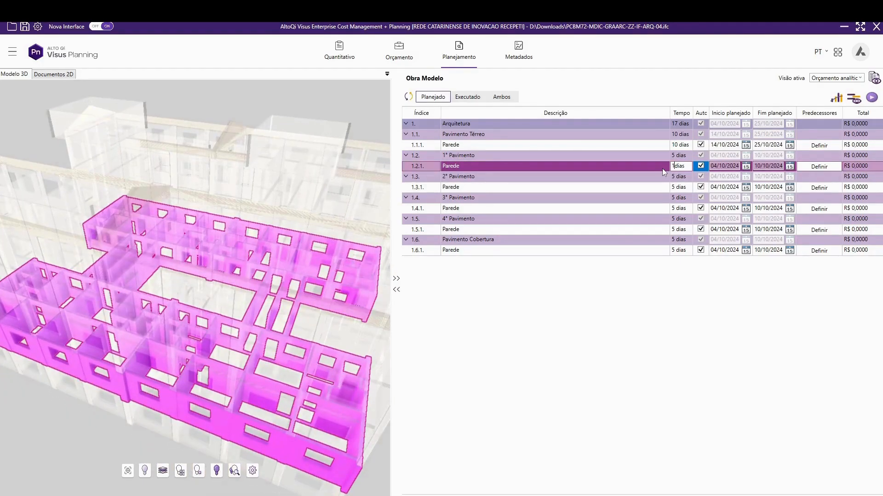
click(683, 192)
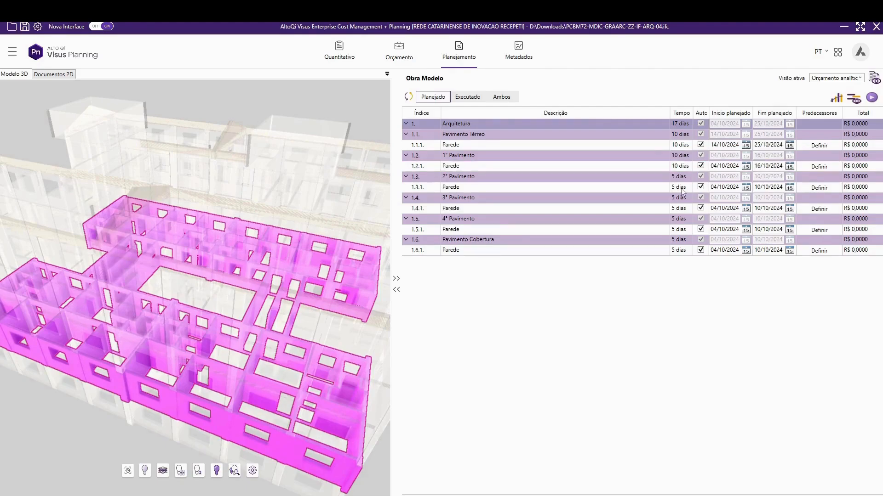
click(682, 191)
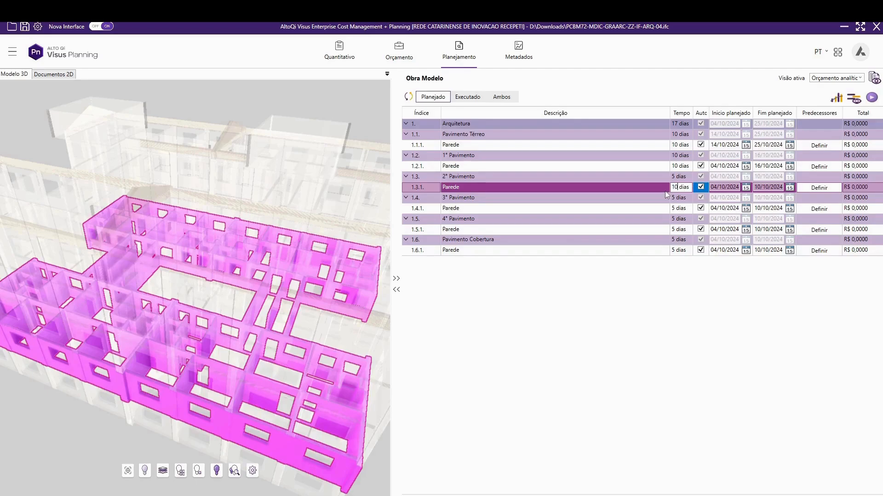
text(10)
Step: Set the planned duration of the 3° Pavimento and 4° Pavimento Parede tasks to 10 days each
click(676, 210)
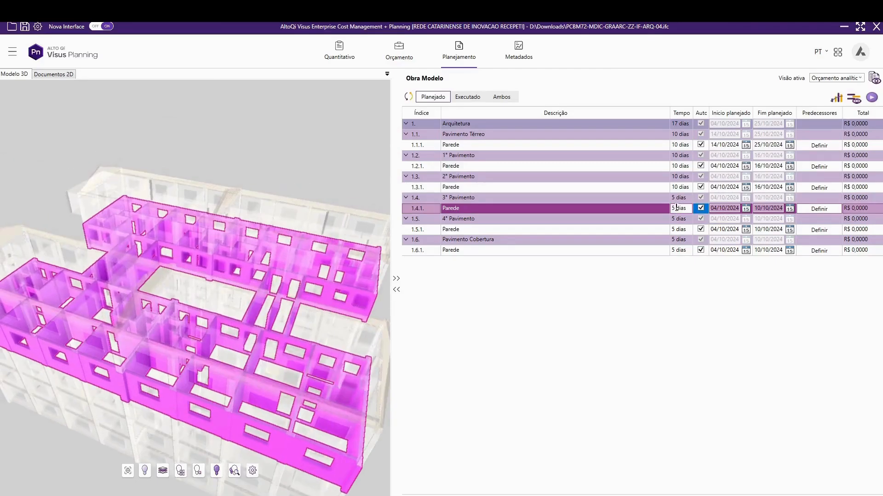
click(677, 208)
text(10)
click(684, 230)
click(679, 230)
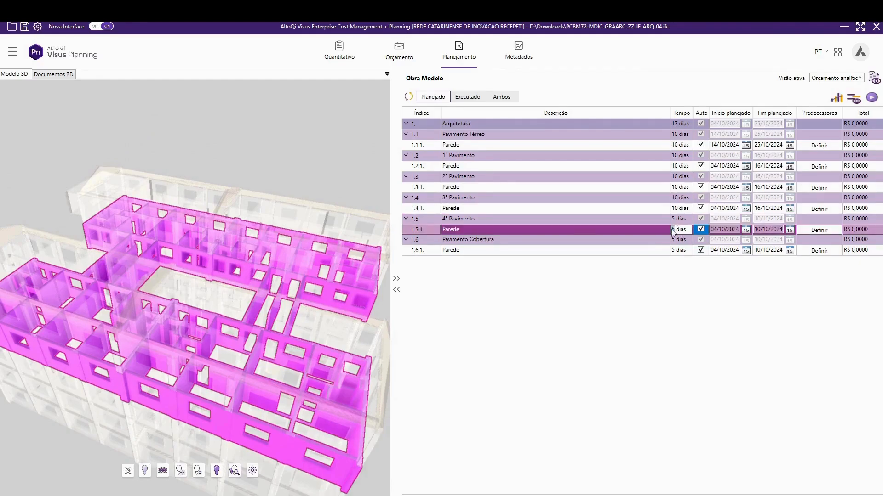
text(10)
click(682, 251)
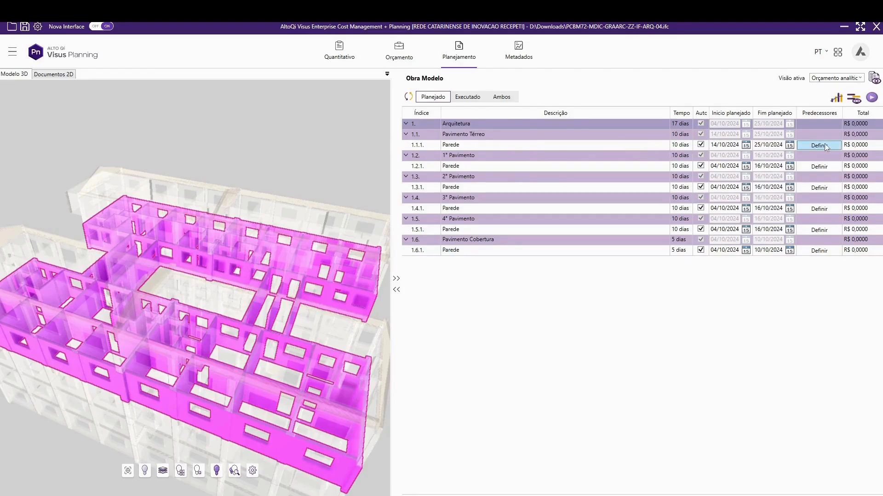
Step: Define the Pavimento Térreo Parede as predecessor of the 1° Pavimento Parede, and the 1° Pavimento Parede as predecessor of the 2° Pavimento Parede
click(822, 167)
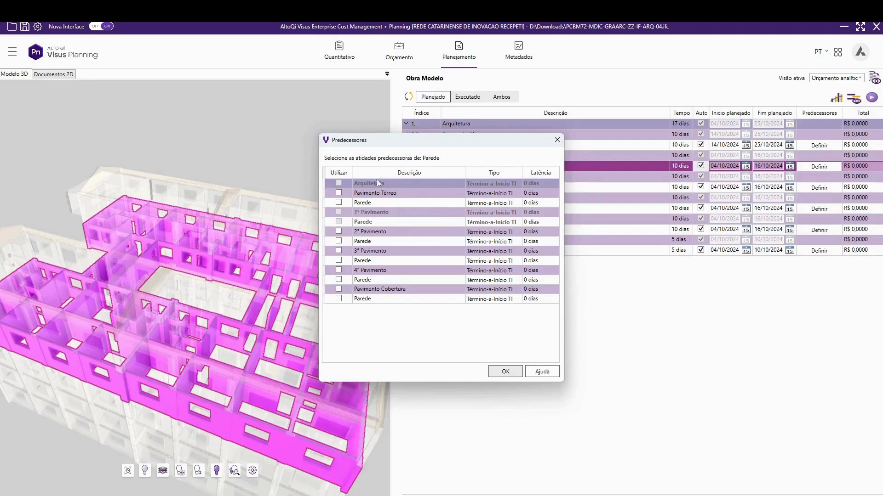
click(339, 203)
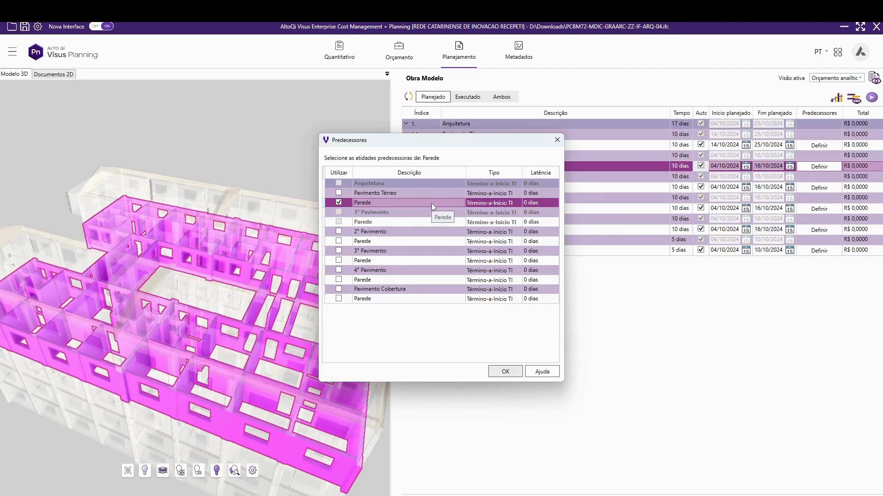
click(506, 372)
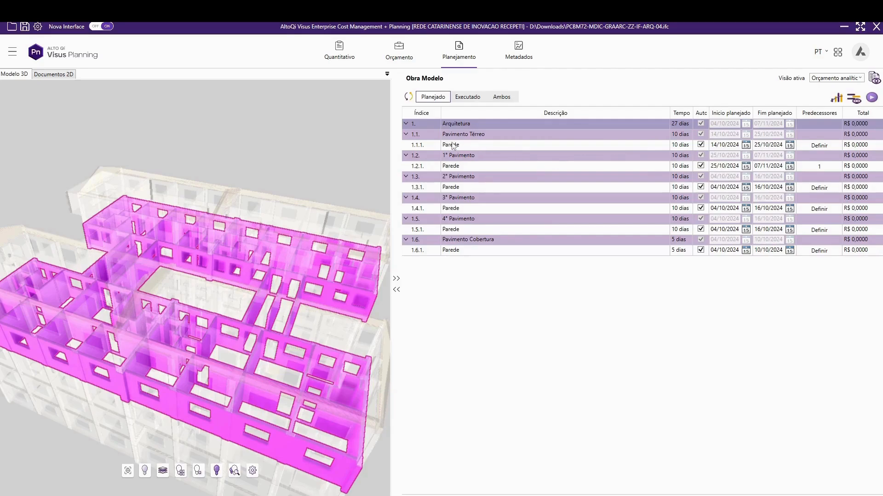
click(807, 186)
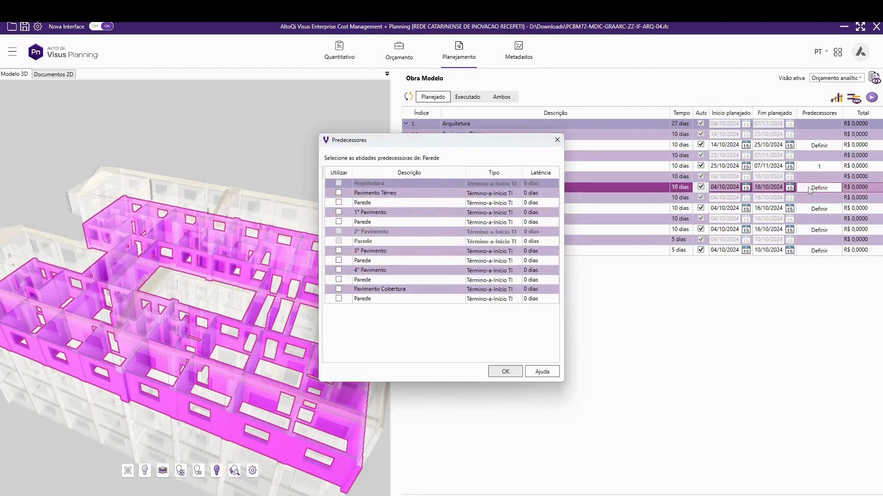
click(339, 222)
click(339, 222)
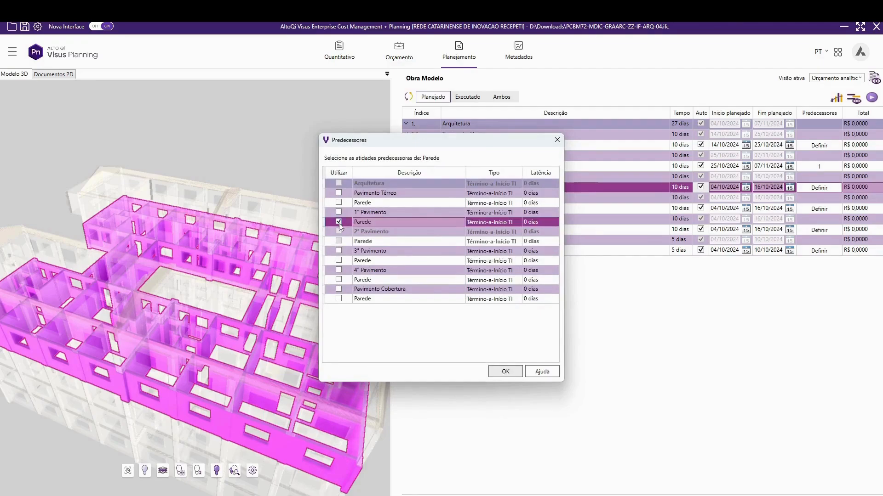
click(505, 372)
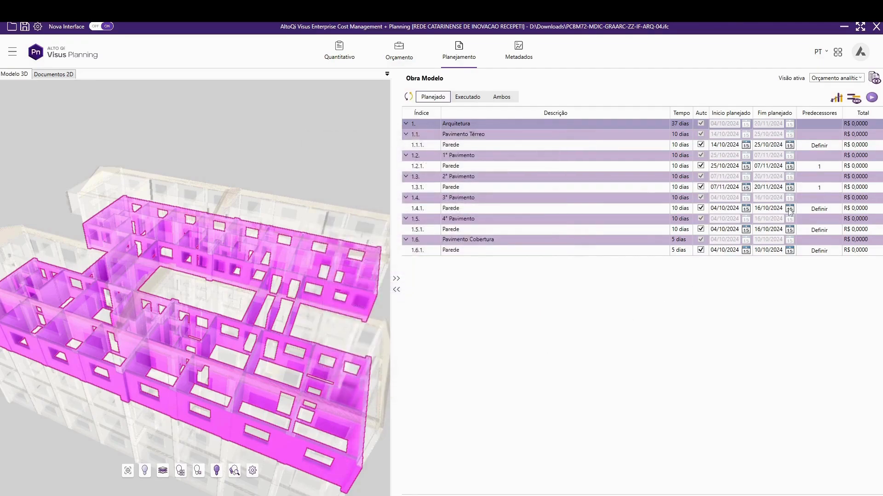
Step: Define the 2° Pavimento Parede as predecessor of the 3° Pavimento Parede, and the 3° Pavimento Parede as predecessor of the 4° Pavimento Parede
click(817, 209)
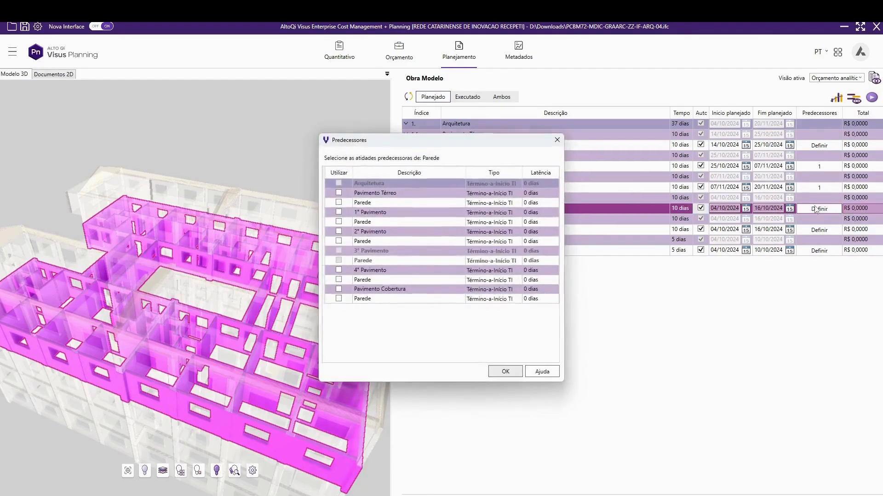
click(339, 241)
click(338, 241)
click(505, 371)
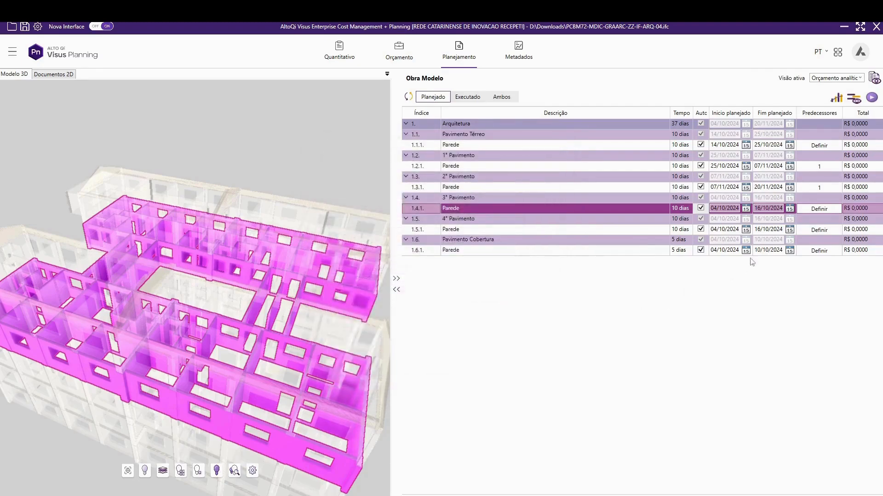
click(816, 230)
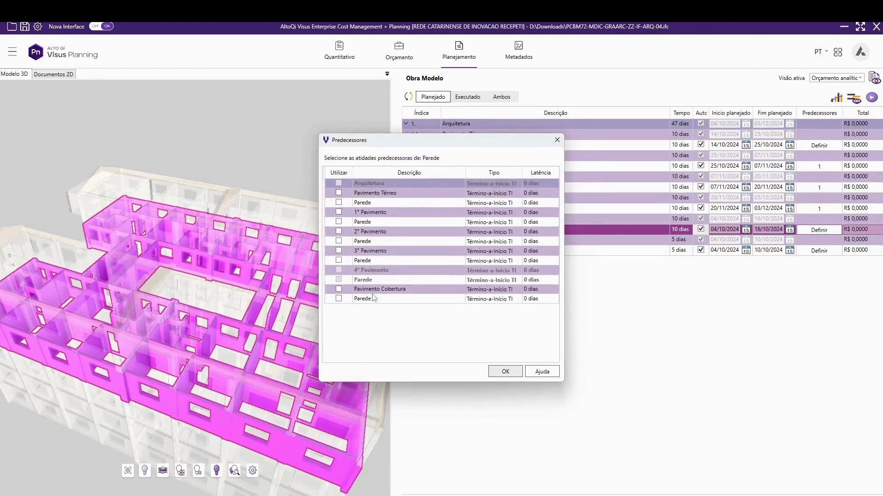
click(339, 261)
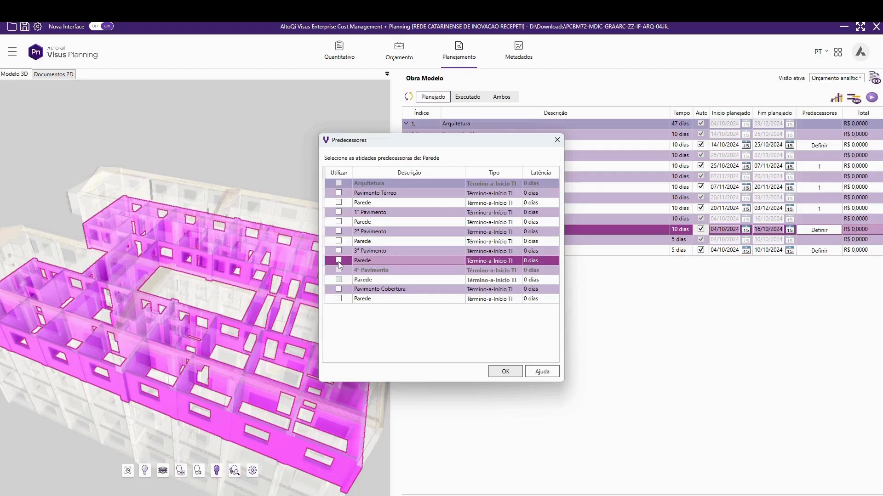
click(338, 260)
click(505, 371)
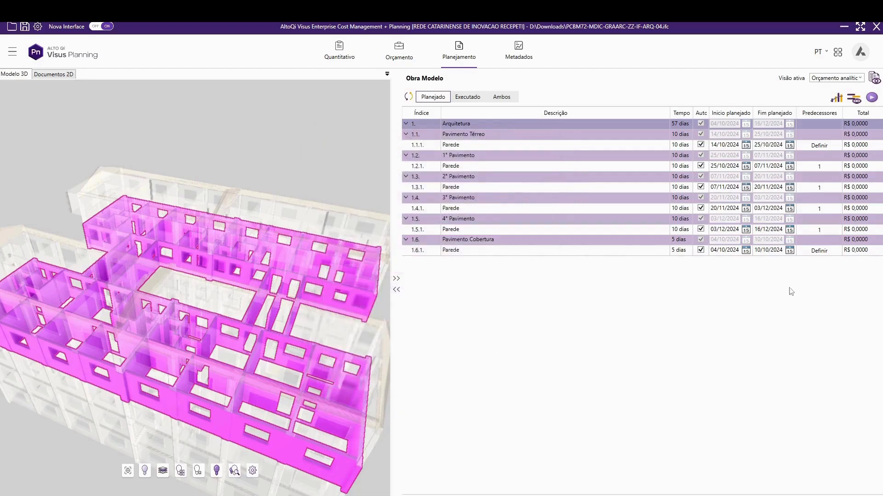
Step: Define the 4° Pavimento Parede as predecessor of the Pavimento Cobertura Parede
click(819, 251)
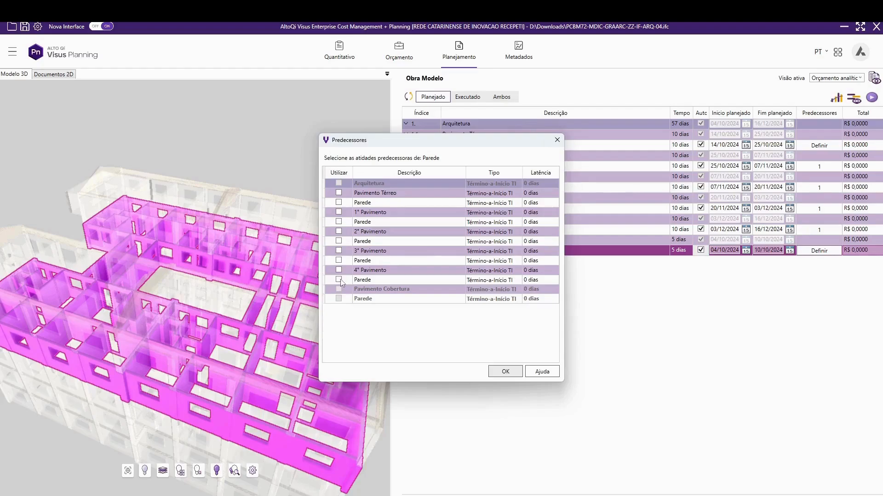
click(339, 280)
click(504, 371)
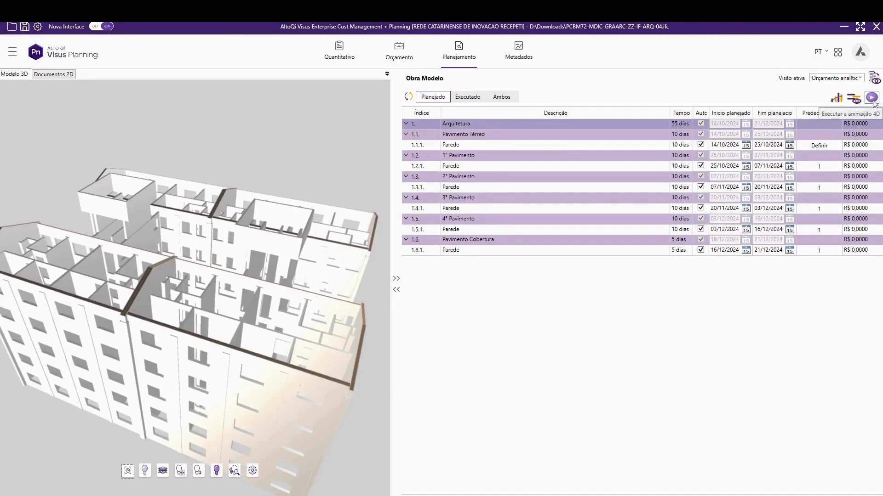
Step: Run the 4D animation of the planned construction with a 10-second duration and examine the floor-by-floor wall sequence from several angles
click(871, 97)
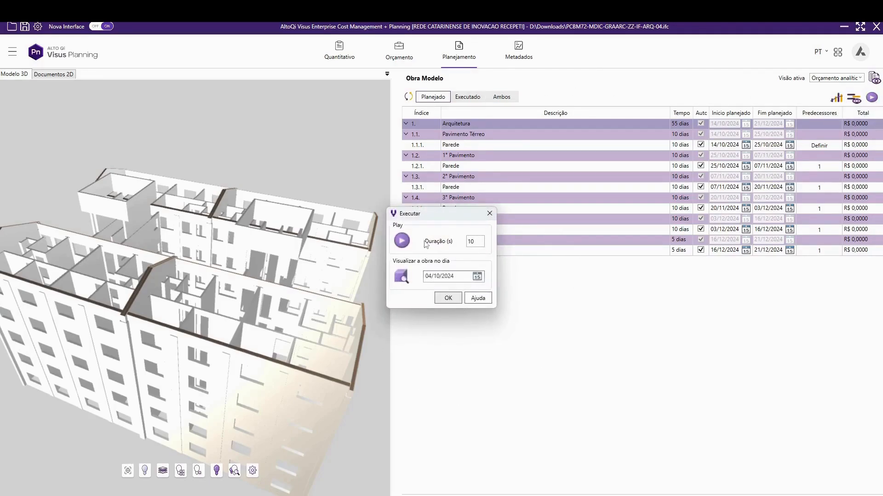
double_click(478, 242)
click(478, 241)
drag(478, 241, 469, 245)
click(478, 241)
click(402, 242)
click(402, 241)
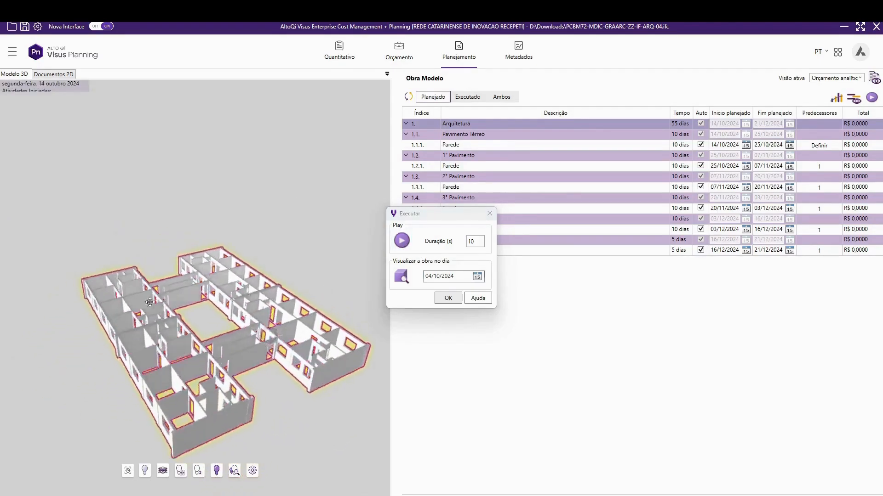
middle_drag(150, 302, 168, 277)
scroll(237, 370, up, 1)
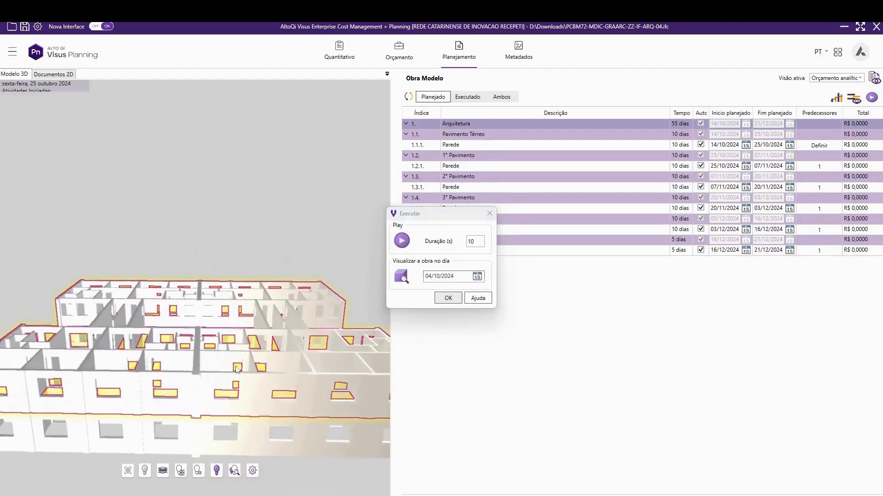
middle_drag(237, 370, 44, 339)
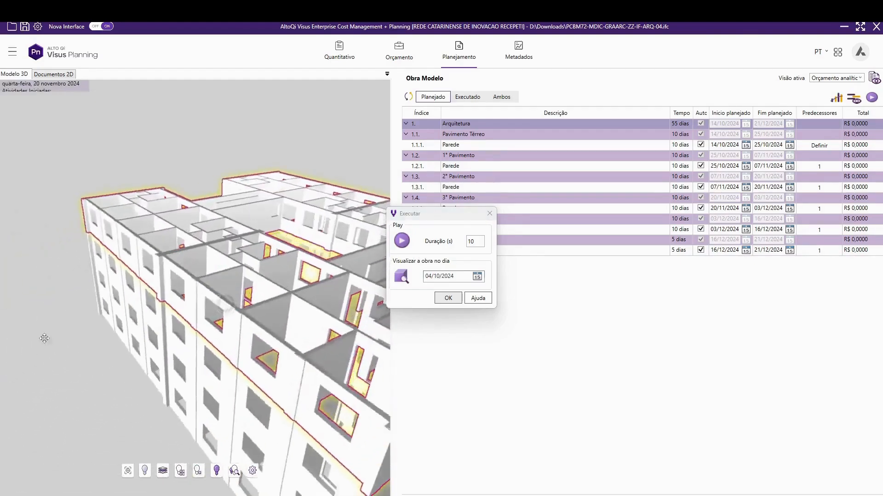
middle_drag(278, 302, 98, 305)
mouse_move(248, 301)
middle_down()
mouse_move(206, 293)
mouse_move(140, 326)
mouse_move(106, 327)
middle_up()
middle_drag(255, 260, 141, 261)
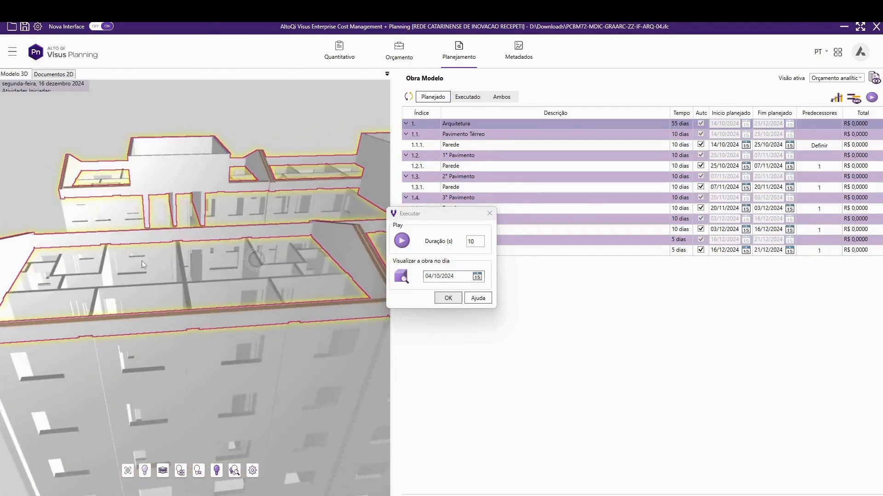